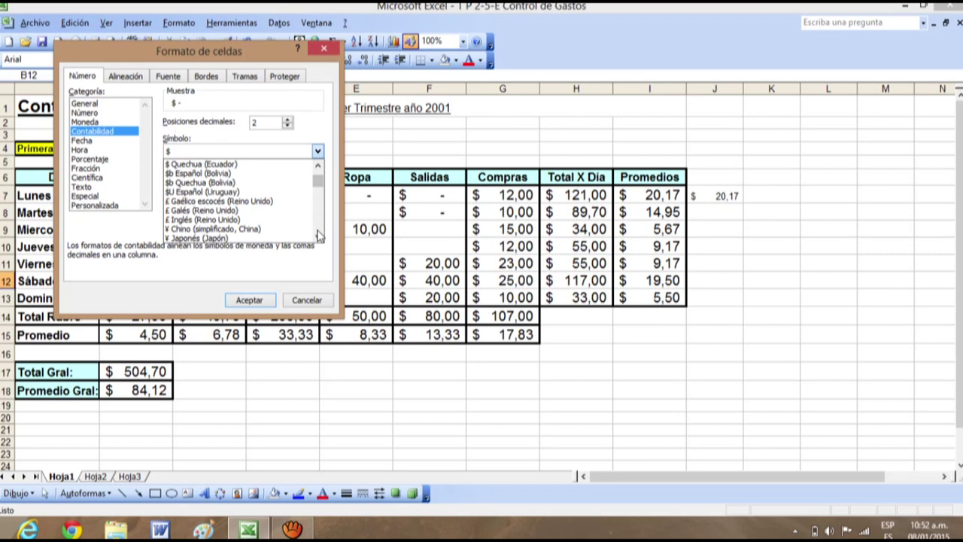
Set the accounting currency symbol of cell B12 to $ Español (Argentina) and apply the format
{"action": "left_click", "coordinate": [317, 167]}
{"action": "left_click", "coordinate": [317, 167]}
{"action": "left_click", "coordinate": [318, 167]}
{"action": "left_click", "coordinate": [318, 167]}
{"action": "left_click", "coordinate": [318, 167]}
{"action": "left_click", "coordinate": [317, 167]}
{"action": "left_click", "coordinate": [317, 167]}
{"action": "left_click", "coordinate": [317, 167]}
{"action": "left_click", "coordinate": [317, 167]}
{"action": "left_click", "coordinate": [318, 167]}
{"action": "left_click", "coordinate": [317, 167]}
{"action": "left_click", "coordinate": [317, 167]}
{"action": "left_click", "coordinate": [318, 167]}
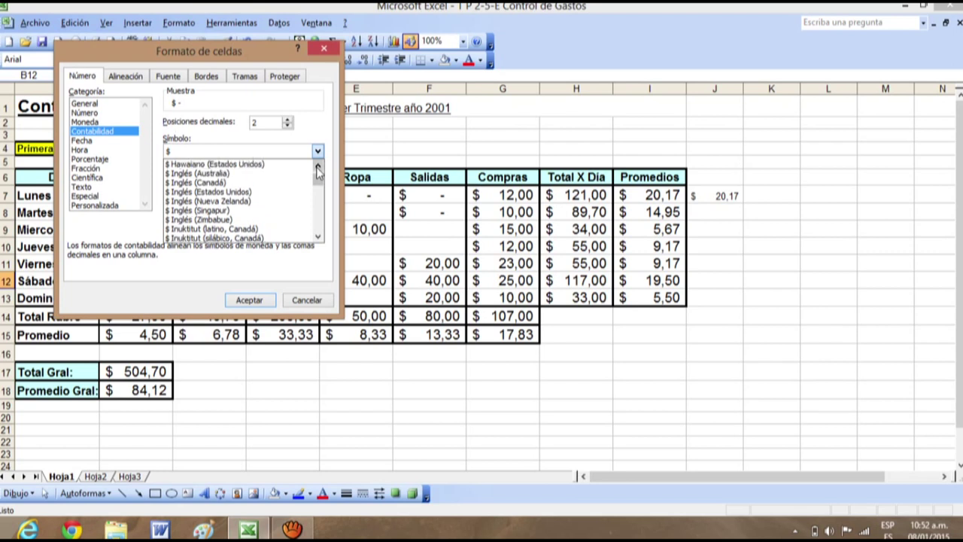
{"action": "left_click", "coordinate": [317, 167]}
{"action": "left_click", "coordinate": [317, 166]}
{"action": "left_click", "coordinate": [318, 167]}
{"action": "left_click", "coordinate": [317, 167]}
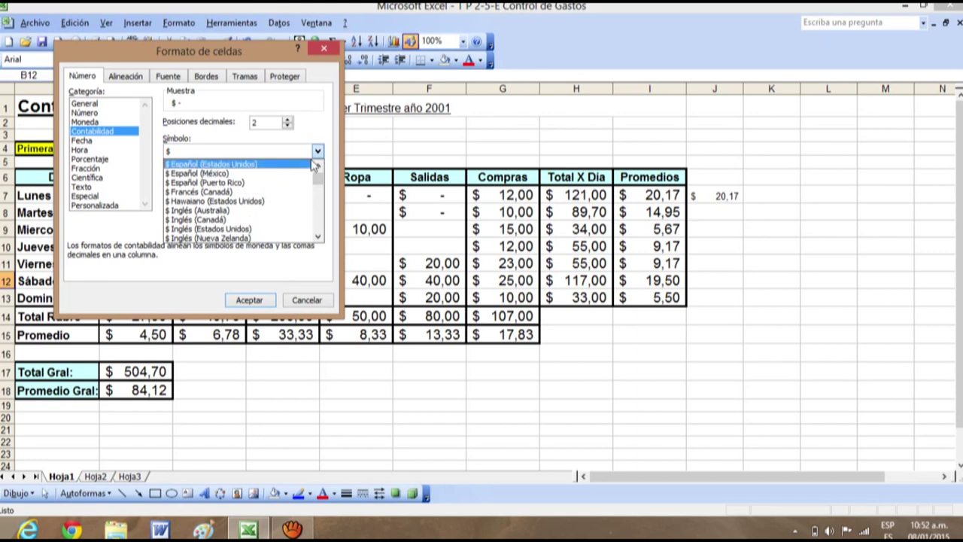
{"action": "left_click", "coordinate": [318, 167]}
{"action": "left_click", "coordinate": [317, 167]}
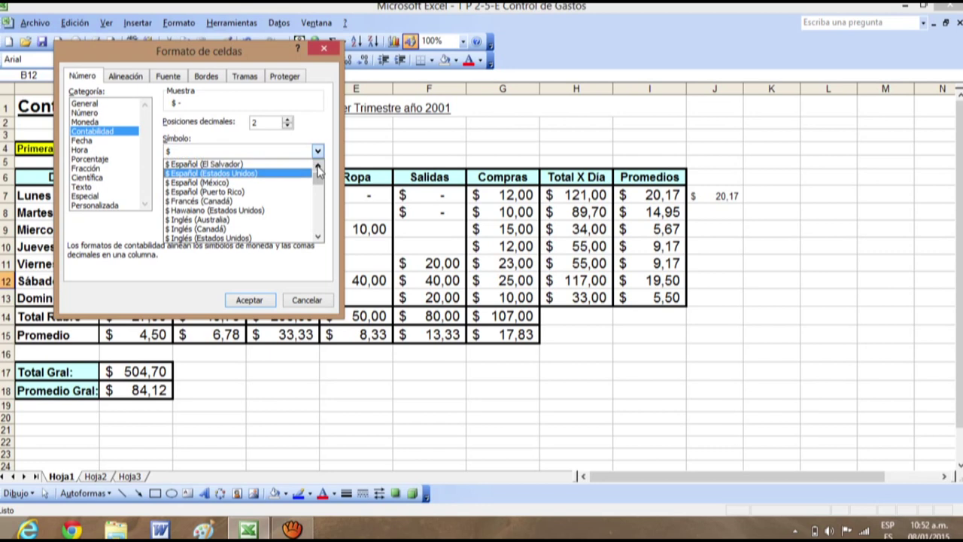
{"action": "left_click", "coordinate": [318, 167]}
{"action": "left_click", "coordinate": [318, 167]}
{"action": "left_click", "coordinate": [318, 167]}
{"action": "left_click", "coordinate": [318, 167]}
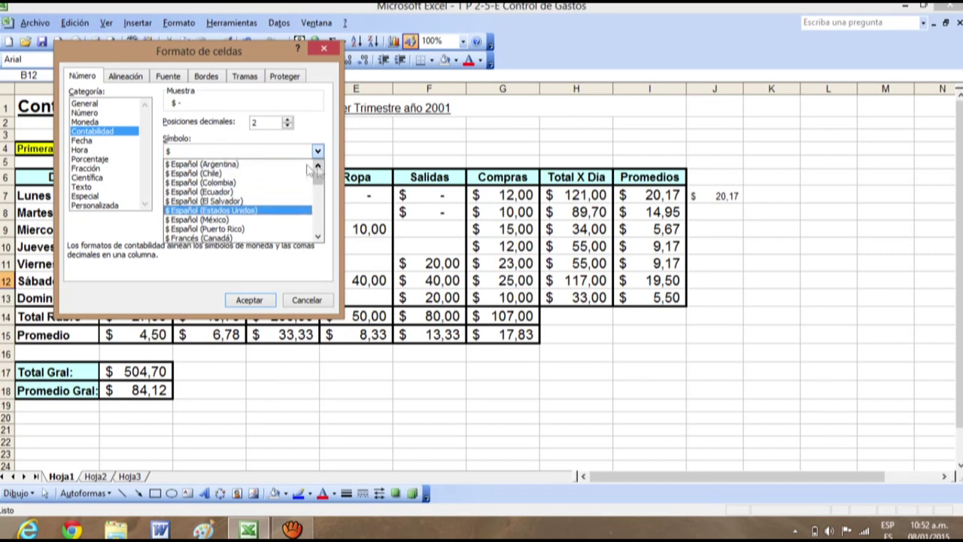
{"action": "left_click", "coordinate": [279, 164]}
{"action": "left_click", "coordinate": [248, 300]}
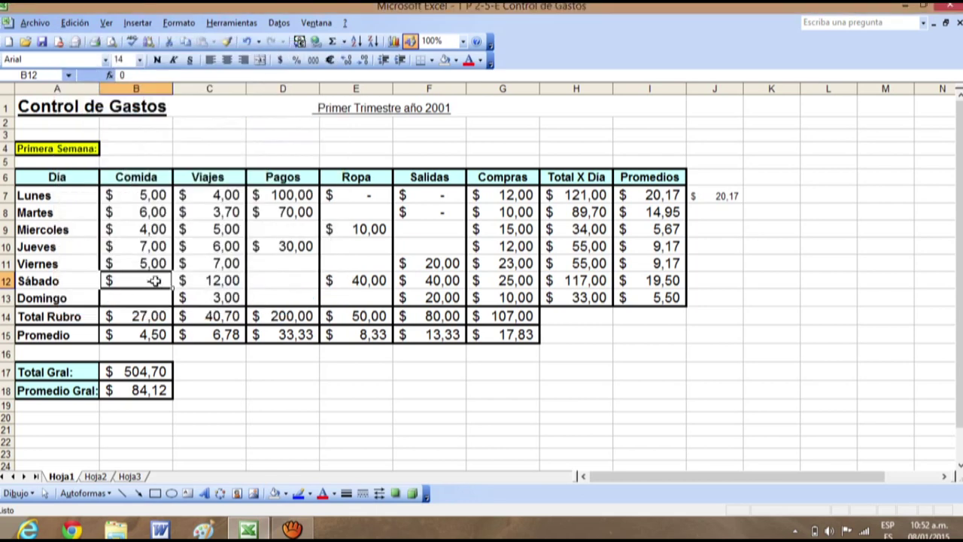
Clear the contents of Saturday's Comida cell (B12) and Monday's Ropa cell (E7)
{"action": "right_click", "coordinate": [154, 281]}
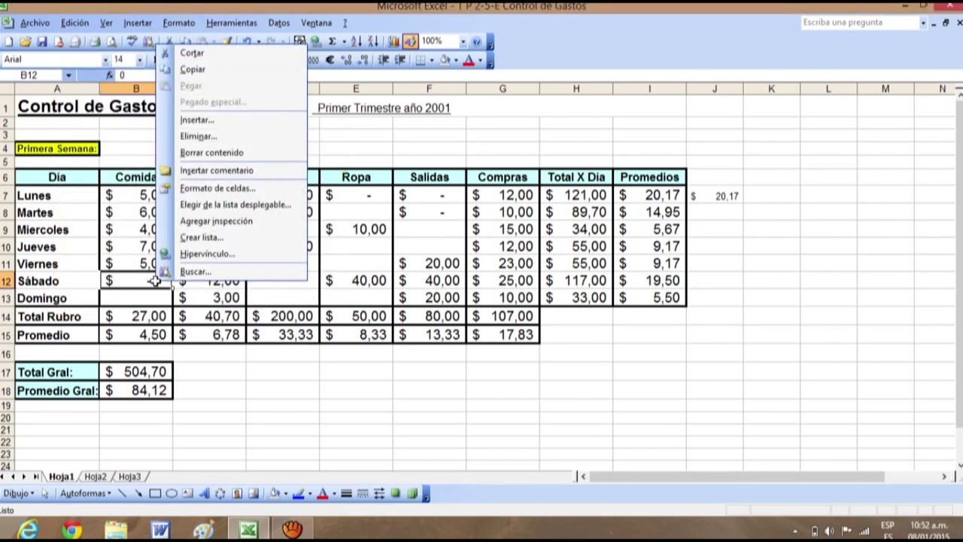
{"action": "left_click", "coordinate": [213, 153]}
{"action": "left_click", "coordinate": [371, 196]}
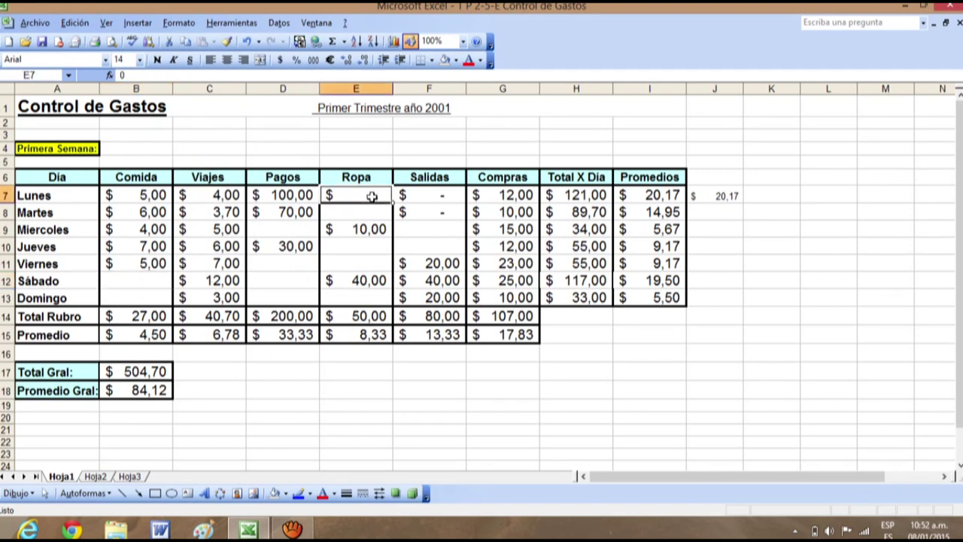
{"action": "right_click", "coordinate": [369, 196]}
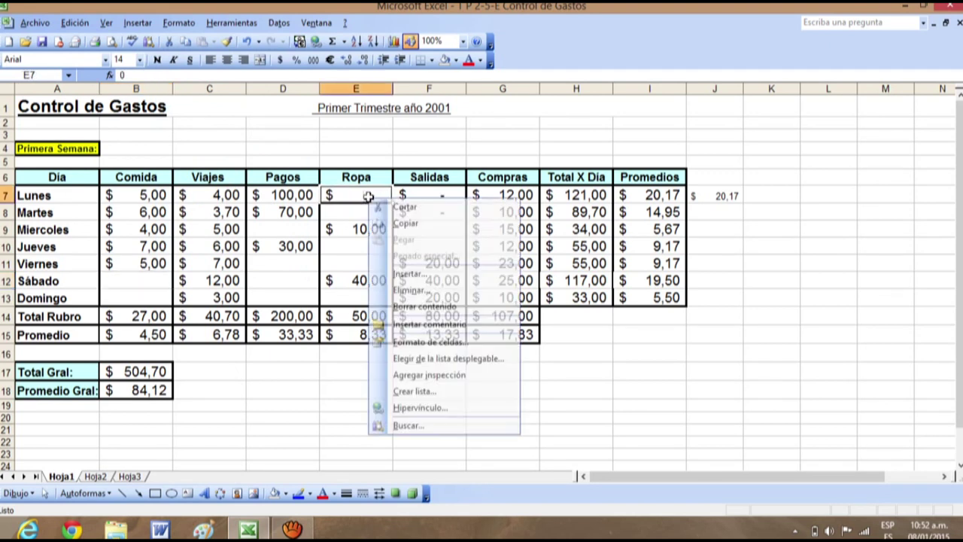
{"action": "left_click", "coordinate": [415, 306]}
Clear the contents of the Salidas cells for Monday and Tuesday (F7 and F8)
{"action": "left_click", "coordinate": [437, 195]}
{"action": "right_click", "coordinate": [436, 194]}
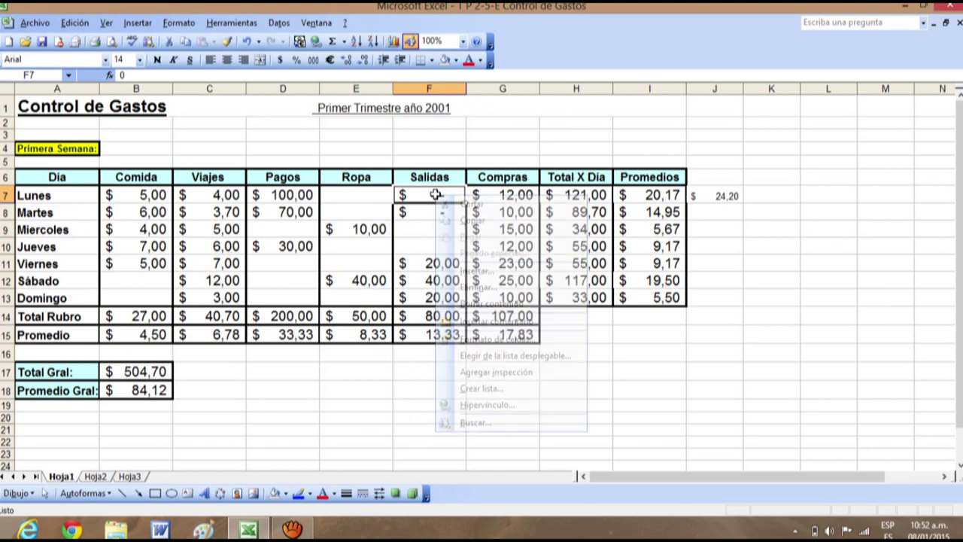
{"action": "left_click", "coordinate": [488, 306]}
{"action": "left_click", "coordinate": [438, 213]}
{"action": "right_click", "coordinate": [440, 214]}
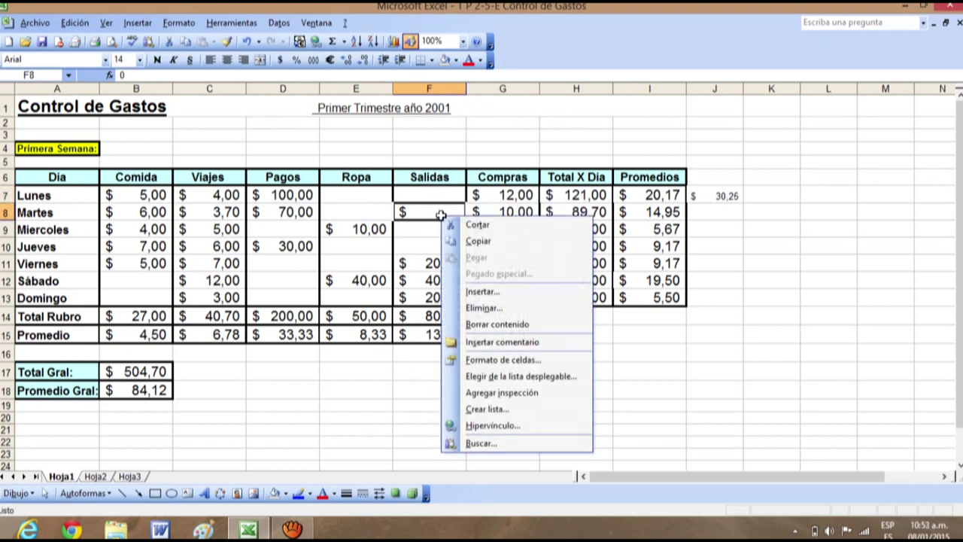
{"action": "left_click", "coordinate": [491, 325]}
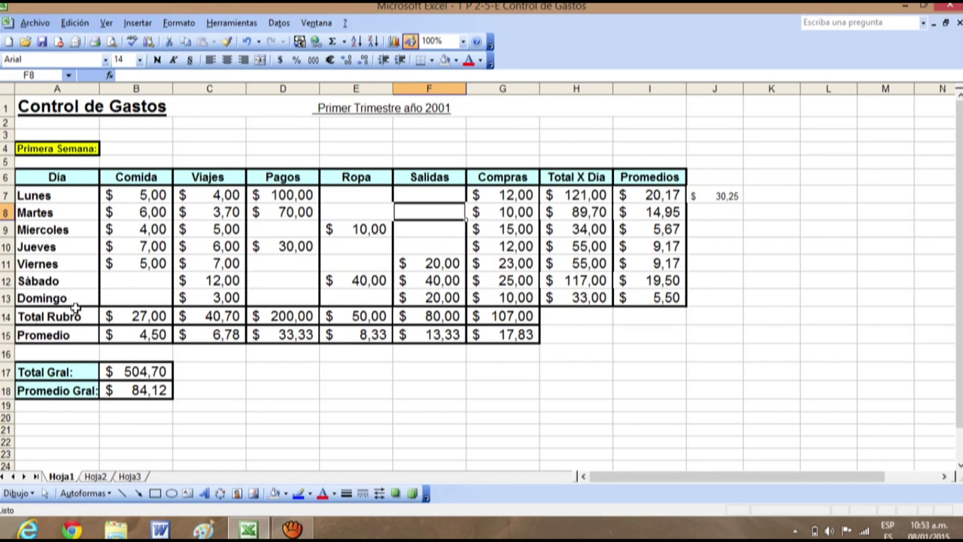
Inspect the formulas behind the Comida column's Total Rubro and Promedio cells (B14 and B15)
{"action": "right_click", "coordinate": [139, 315]}
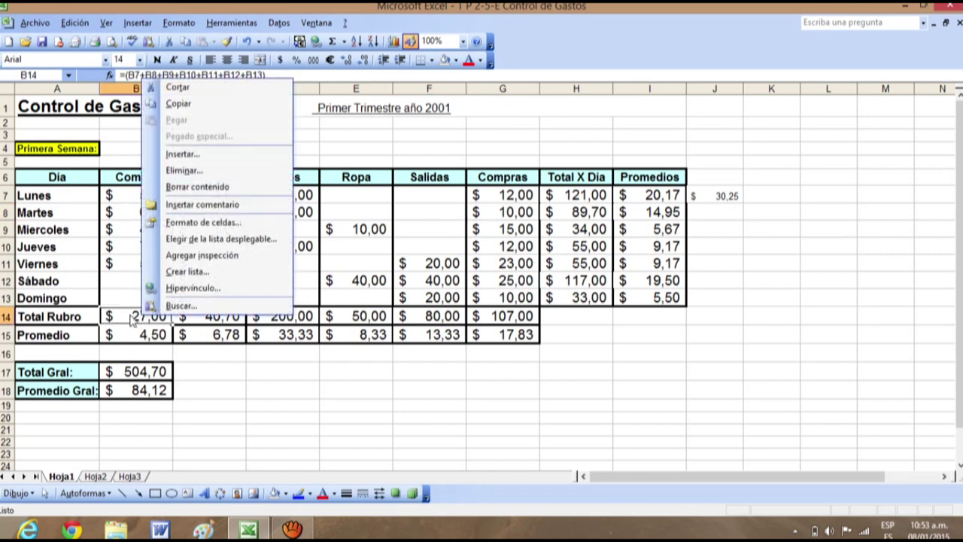
{"action": "left_click", "coordinate": [131, 317]}
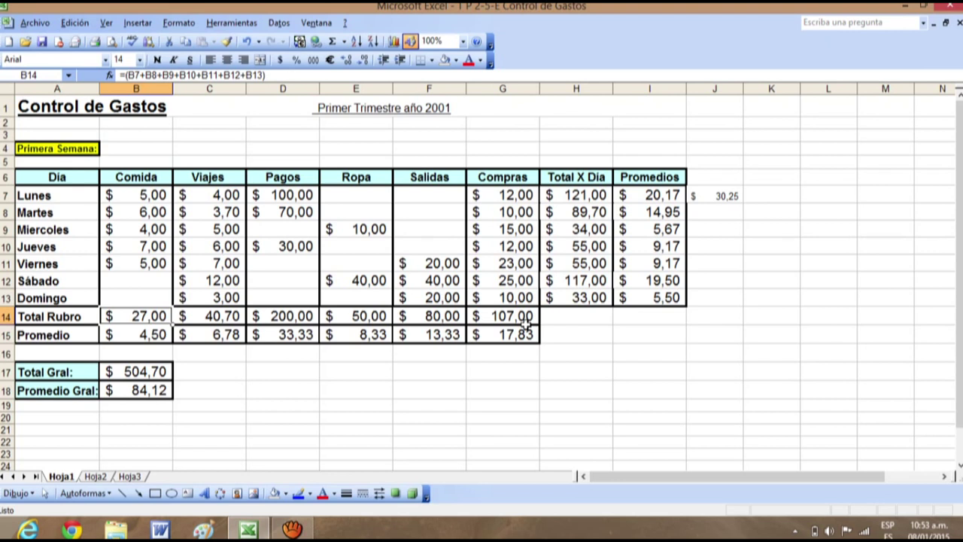
{"action": "left_click", "coordinate": [150, 334]}
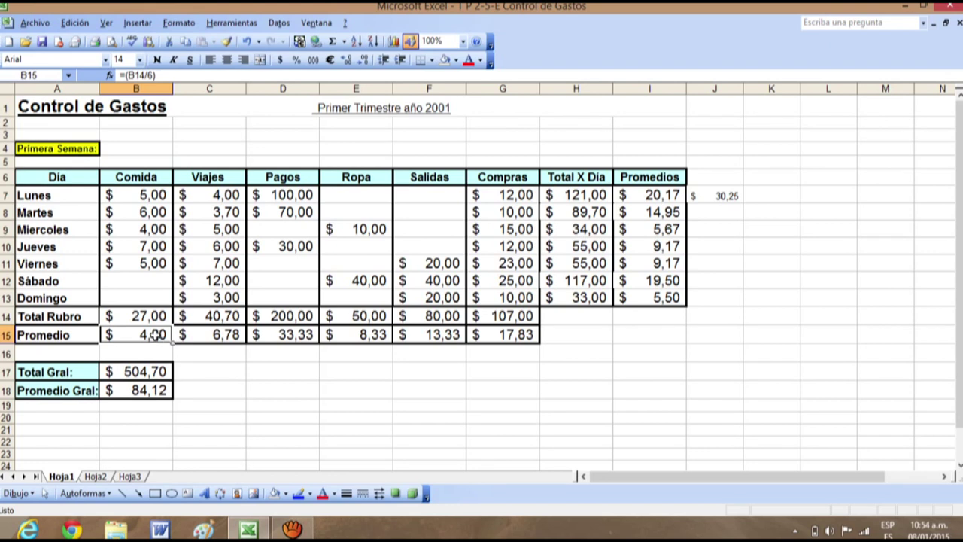
{"action": "key", "text": "BackSpace"}
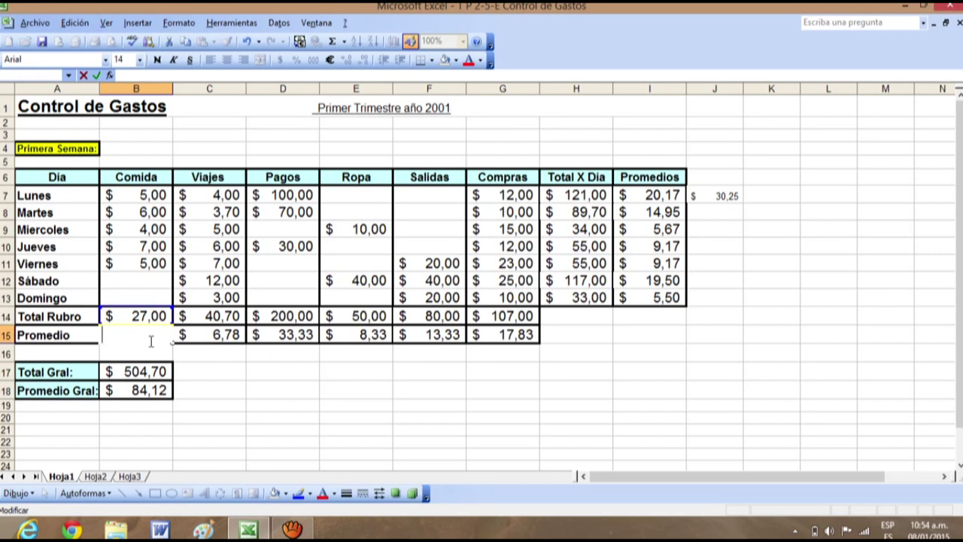
{"action": "type", "text": "=(B14/6)"}
{"action": "left_click", "coordinate": [209, 406]}
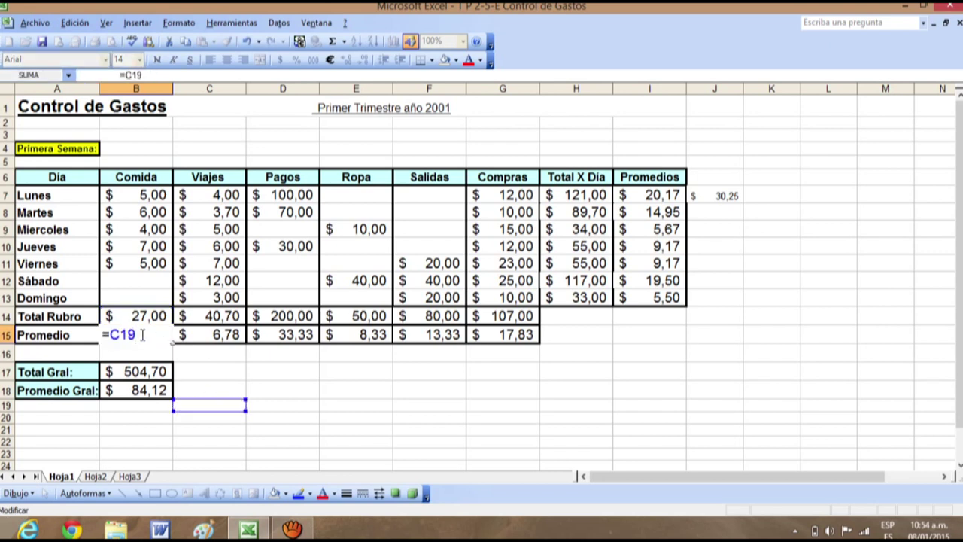
{"action": "key", "text": "BackSpace"}
{"action": "key", "text": "BackSpace"}
{"action": "key", "text": "BackSpace"}
{"action": "key", "text": "BackSpace"}
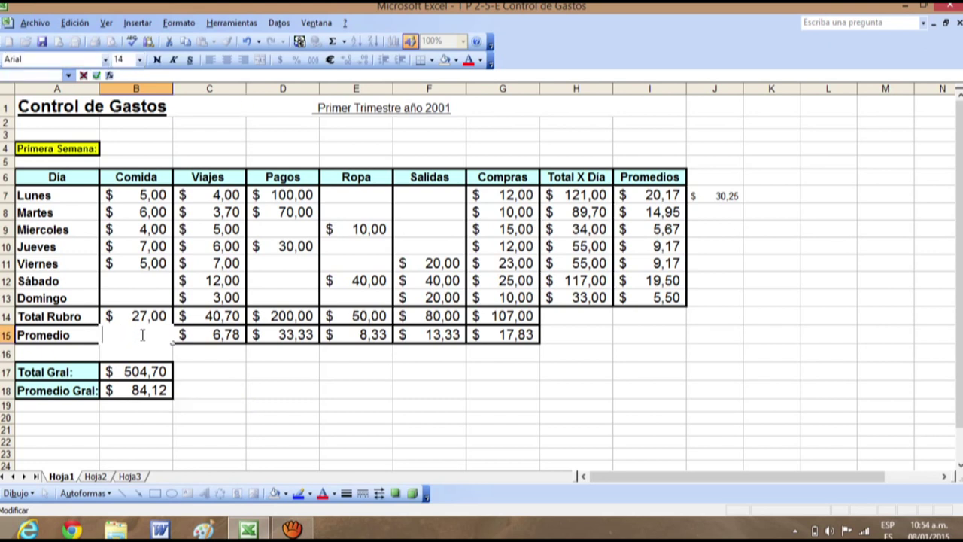
Enter the formula =promedio(B7:B13) in the Comida column's Promedio cell, B15
{"action": "right_click", "coordinate": [142, 335]}
{"action": "key", "text": "Escape"}
{"action": "type", "text": "="}
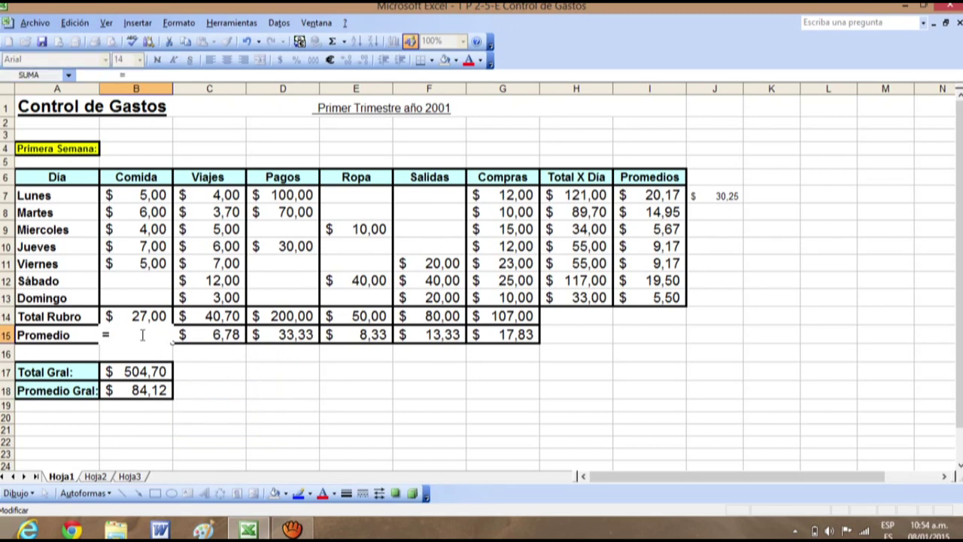
{"action": "type", "text": "promedio"}
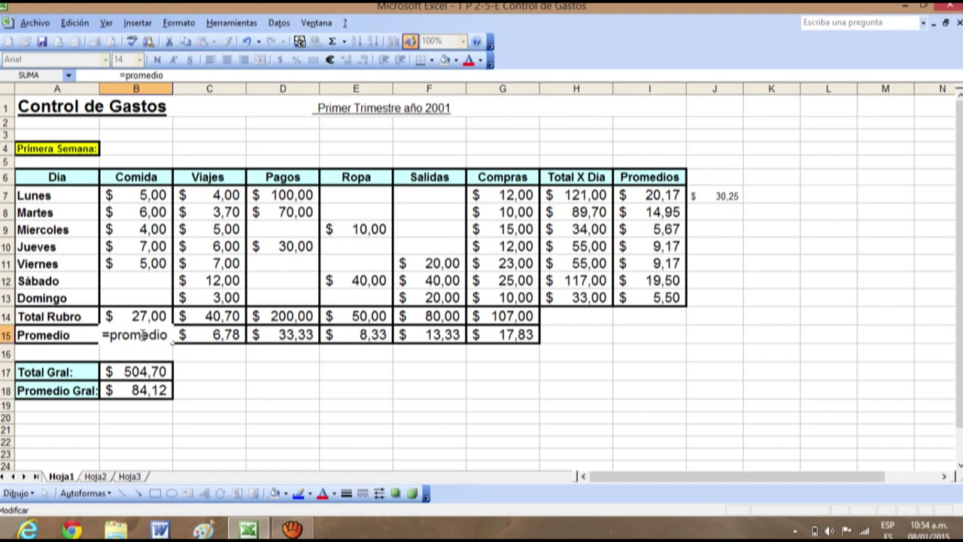
{"action": "type", "text": "("}
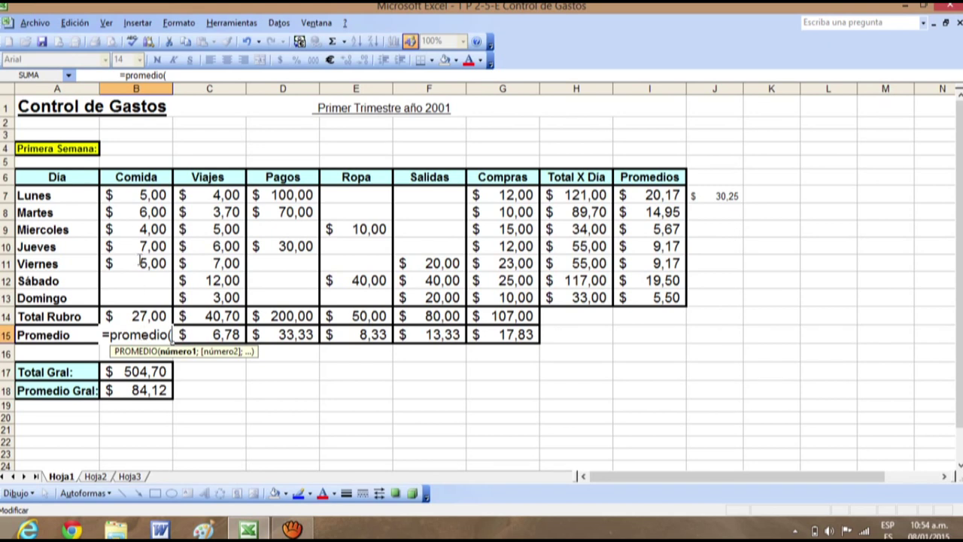
{"action": "left_click_drag", "start_coordinate": [142, 190], "coordinate": [157, 289]}
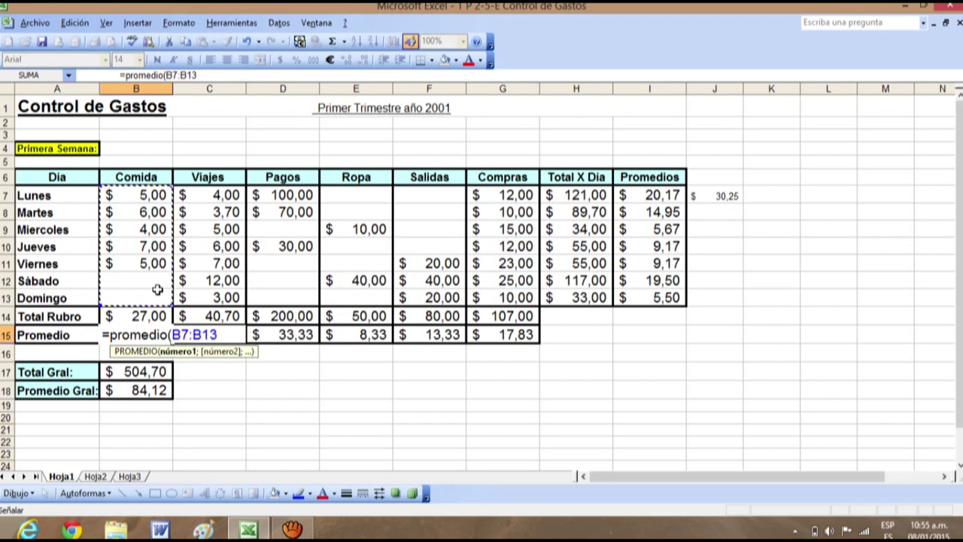
{"action": "type", "text": ")"}
{"action": "key", "text": "Return"}
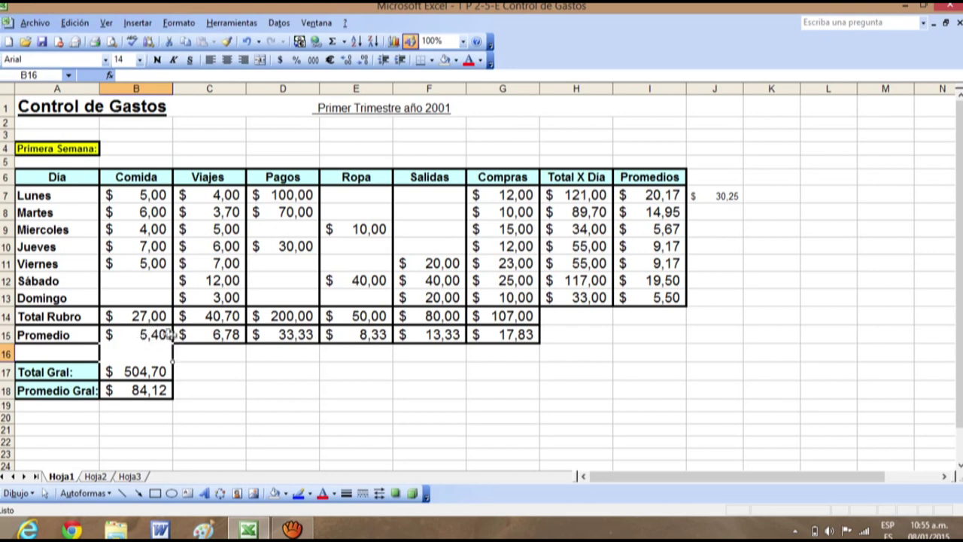
Replace the Comida average in B15 with the formula =promedio(B7:B11), covering Monday through Friday
{"action": "type", "text": "="}
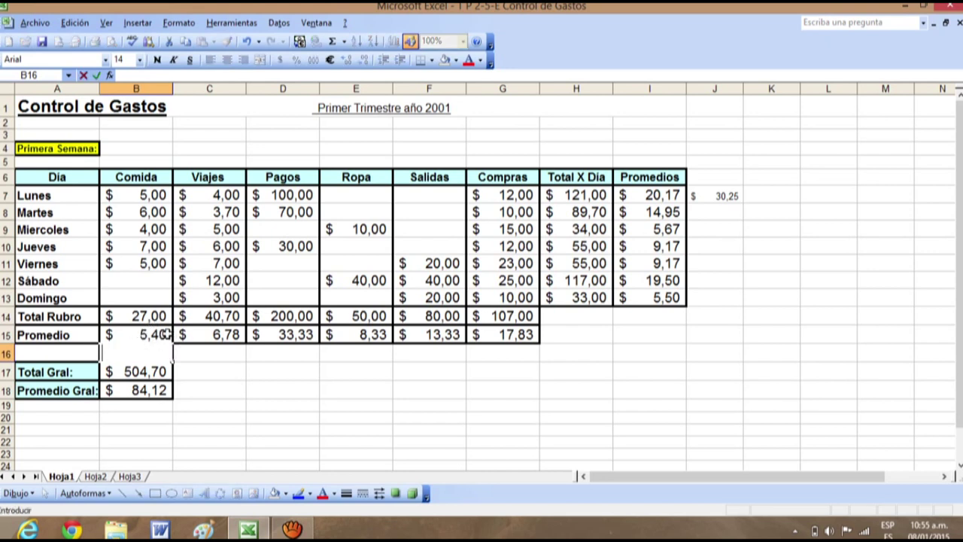
{"action": "left_click", "coordinate": [149, 333]}
{"action": "double_click", "coordinate": [149, 334]}
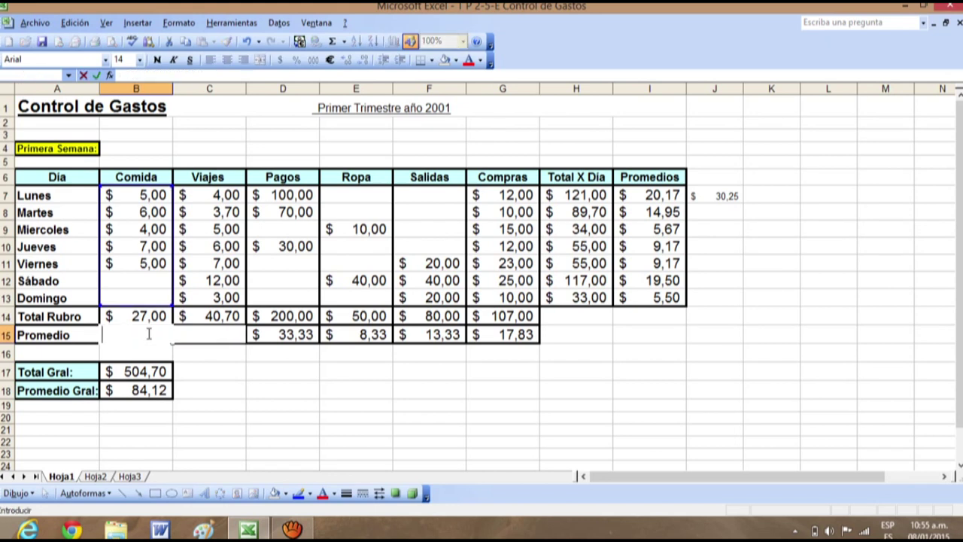
{"action": "type", "text": "="}
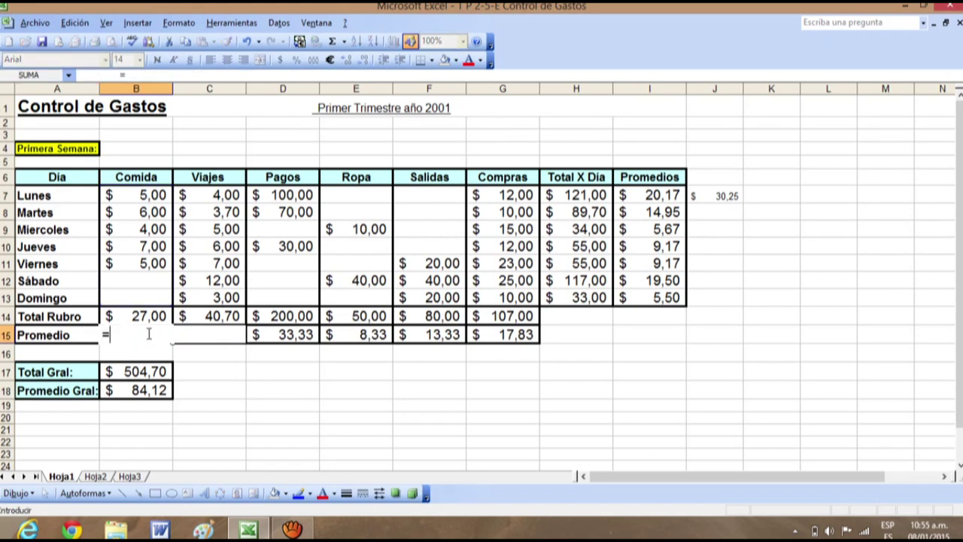
{"action": "type", "text": "promedio"}
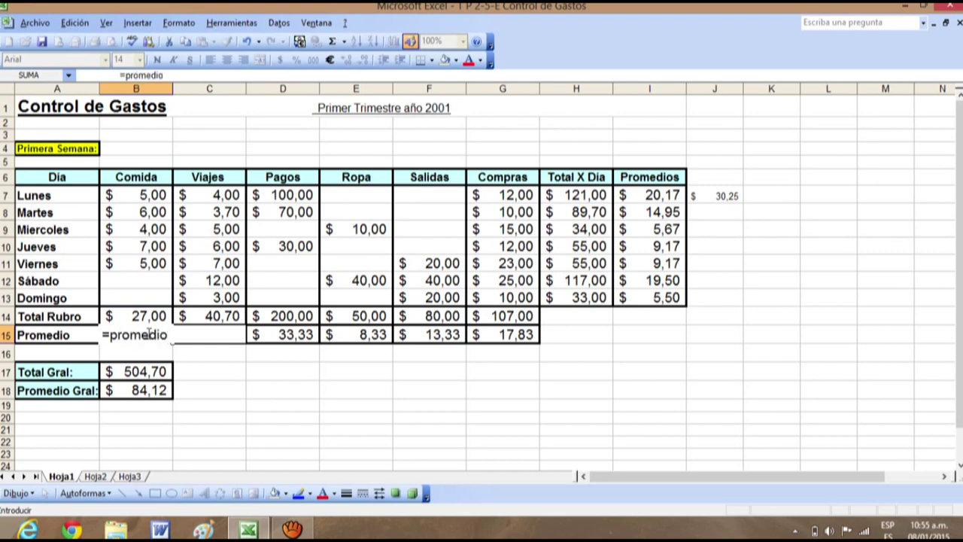
{"action": "type", "text": "("}
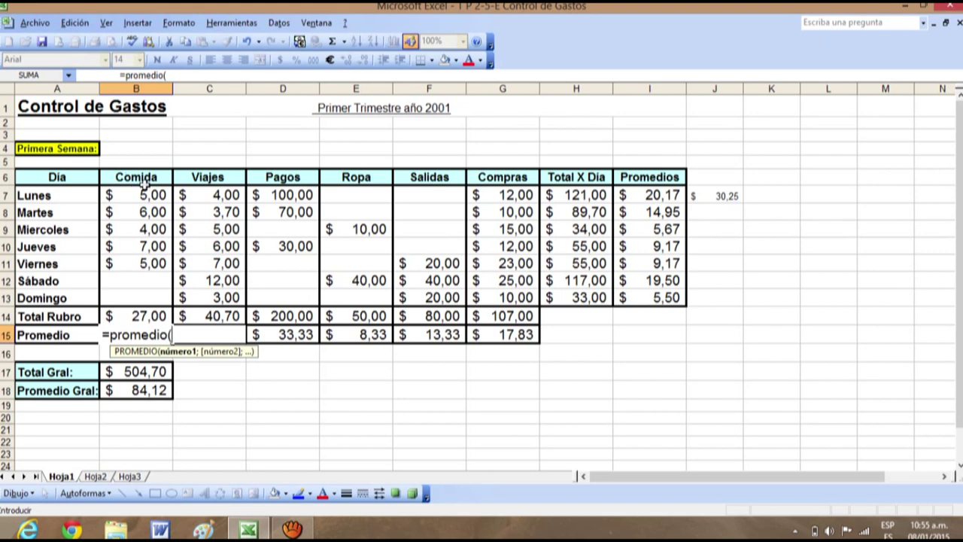
{"action": "left_click_drag", "start_coordinate": [149, 192], "coordinate": [158, 263]}
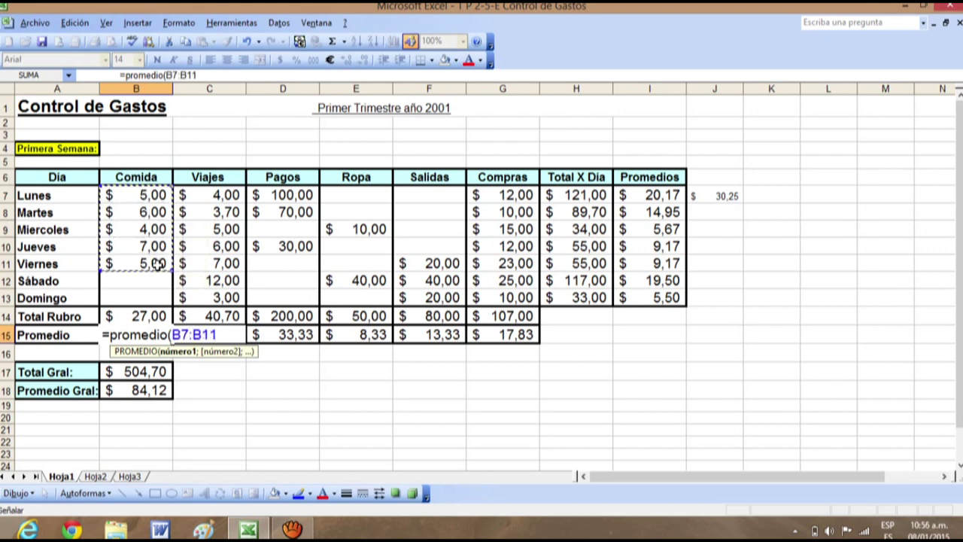
{"action": "type", "text": ")"}
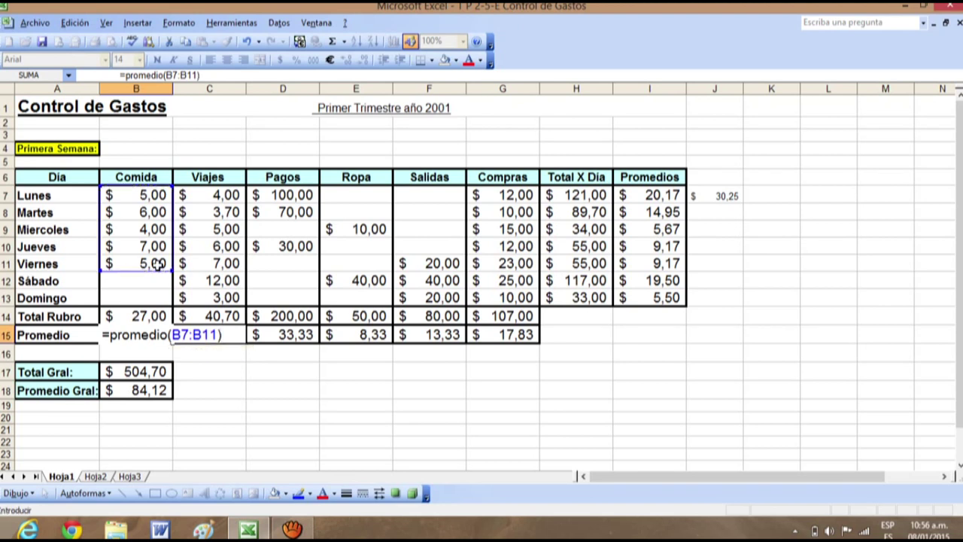
{"action": "key", "text": "Return"}
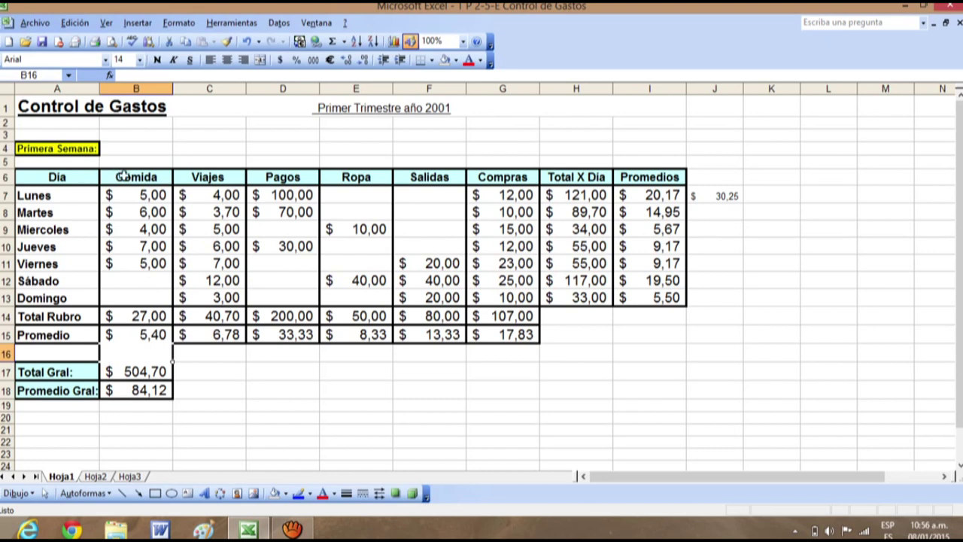
Enter 999 as Saturday's Comida expense in cell B12
{"action": "left_click", "coordinate": [140, 280]}
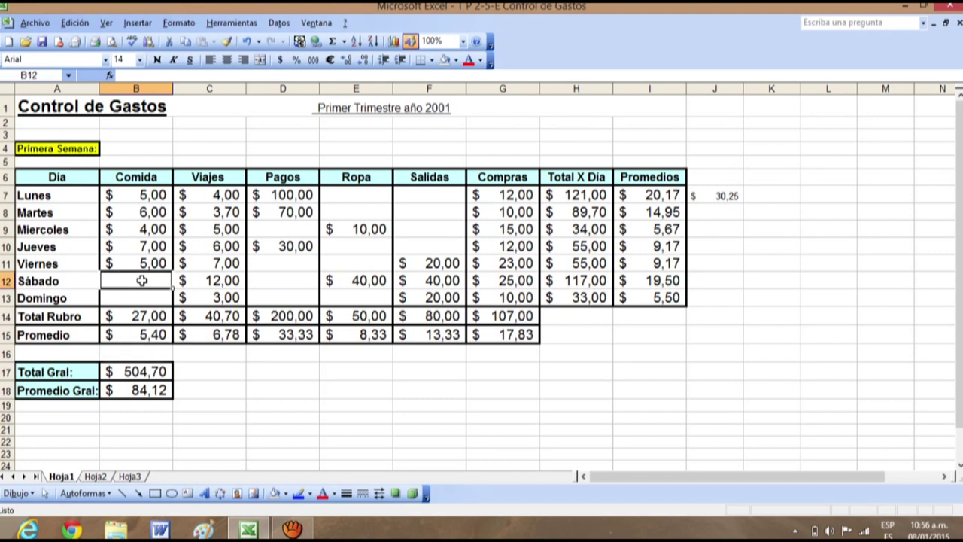
{"action": "type", "text": "999"}
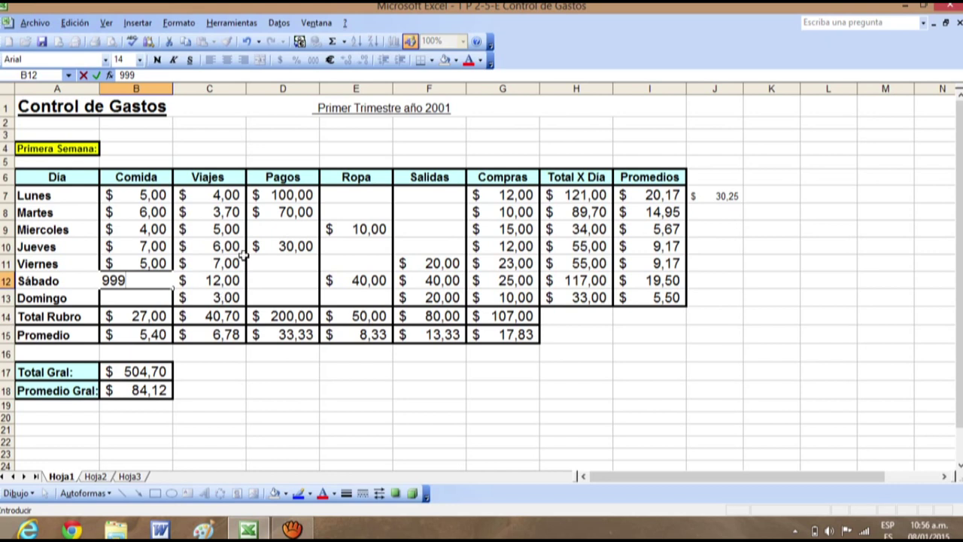
{"action": "key", "text": "Return"}
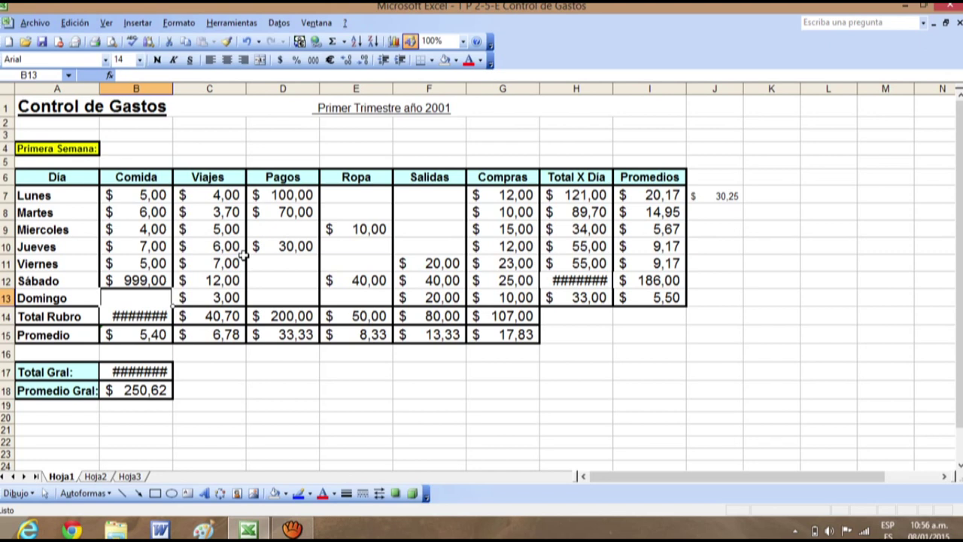
Widen column B so the Comida totals fit in their cells
{"action": "right_click", "coordinate": [243, 256]}
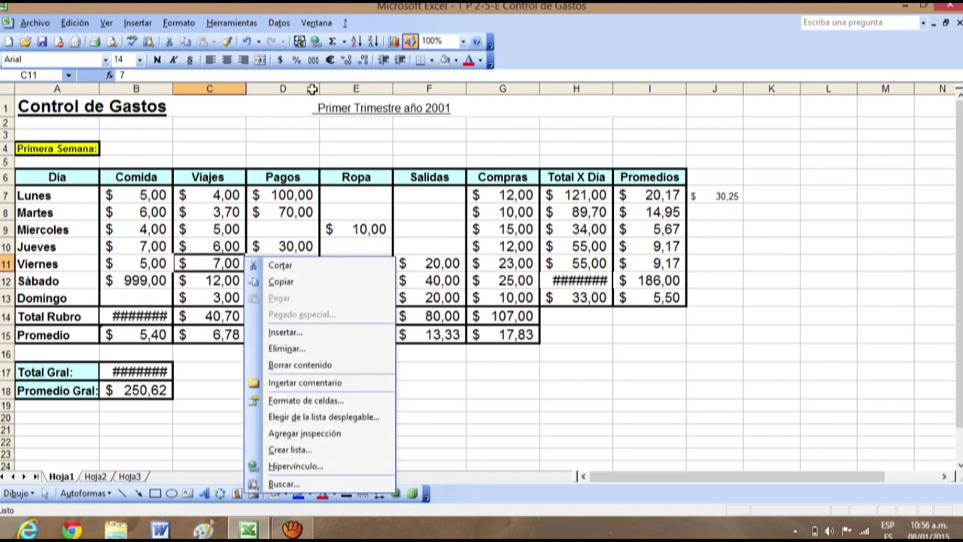
{"action": "left_click", "coordinate": [174, 102]}
{"action": "left_click_drag", "start_coordinate": [172, 89], "coordinate": [194, 85]}
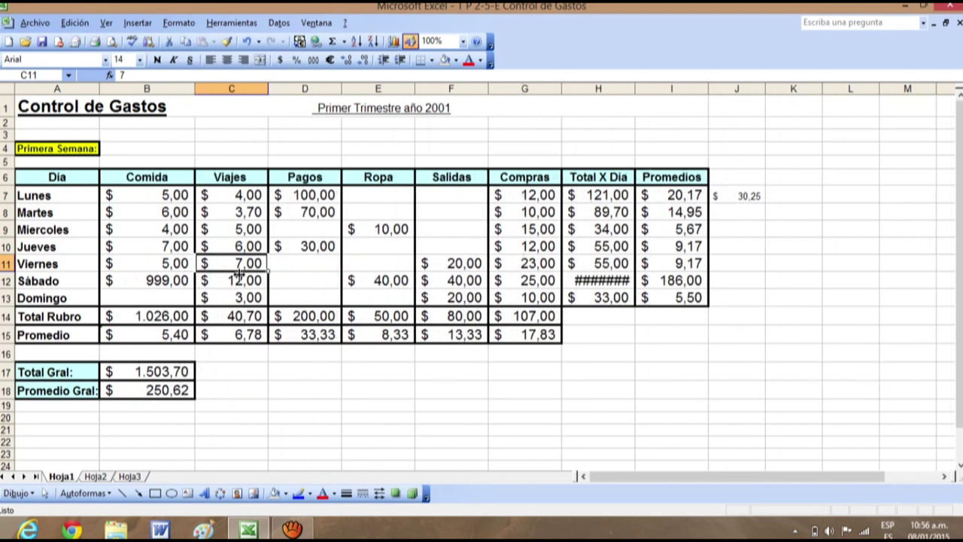
Enter 77 as Sunday's Comida expense in cell B13
{"action": "left_click", "coordinate": [262, 408]}
{"action": "left_click", "coordinate": [178, 280]}
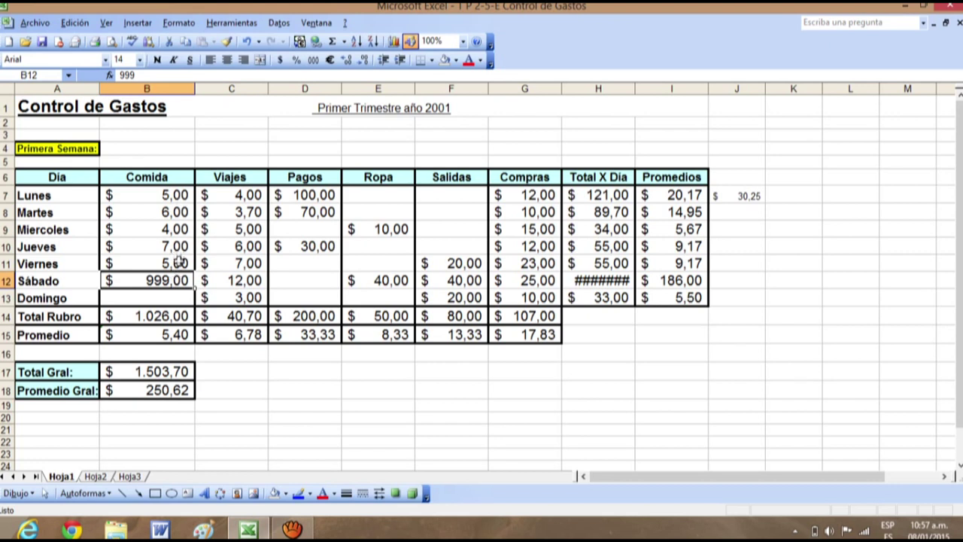
{"action": "left_click", "coordinate": [175, 295]}
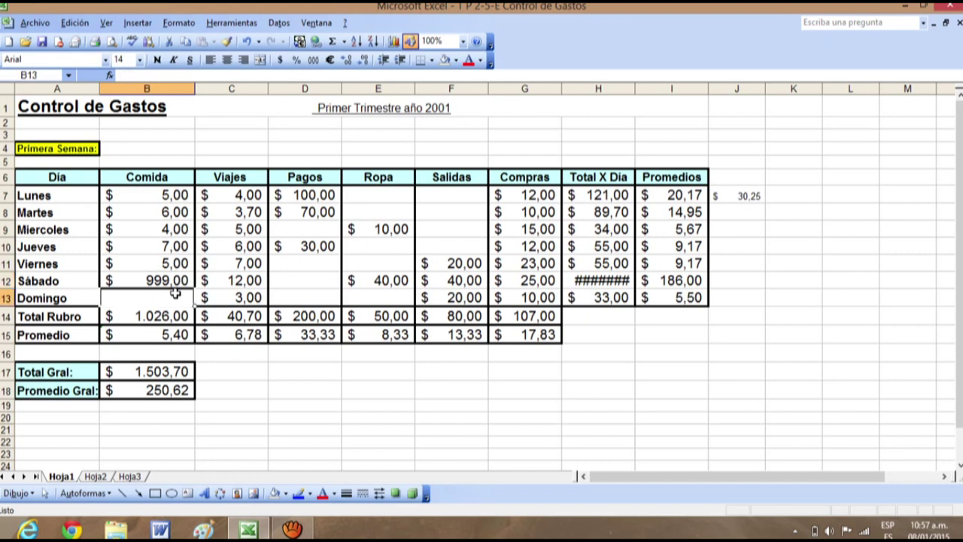
{"action": "type", "text": "77"}
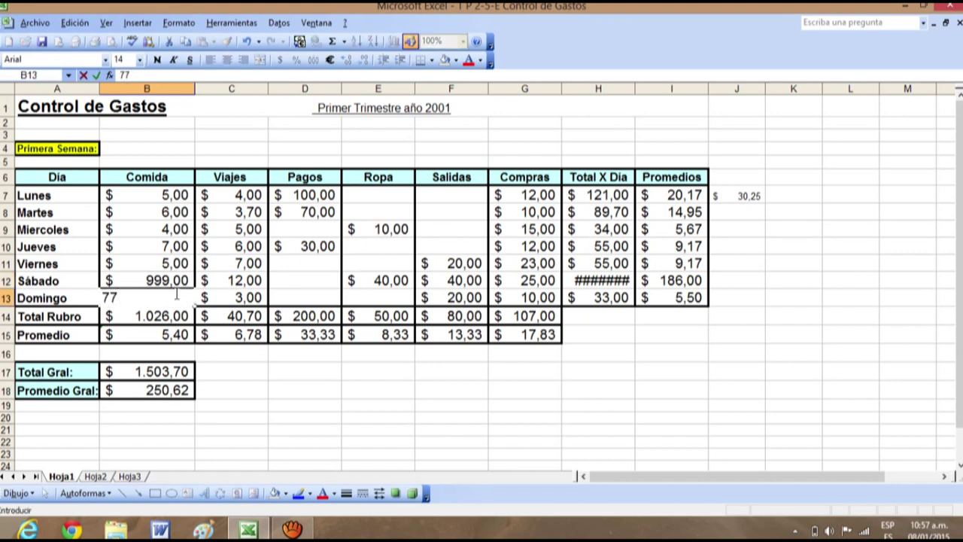
{"action": "key", "text": "Return"}
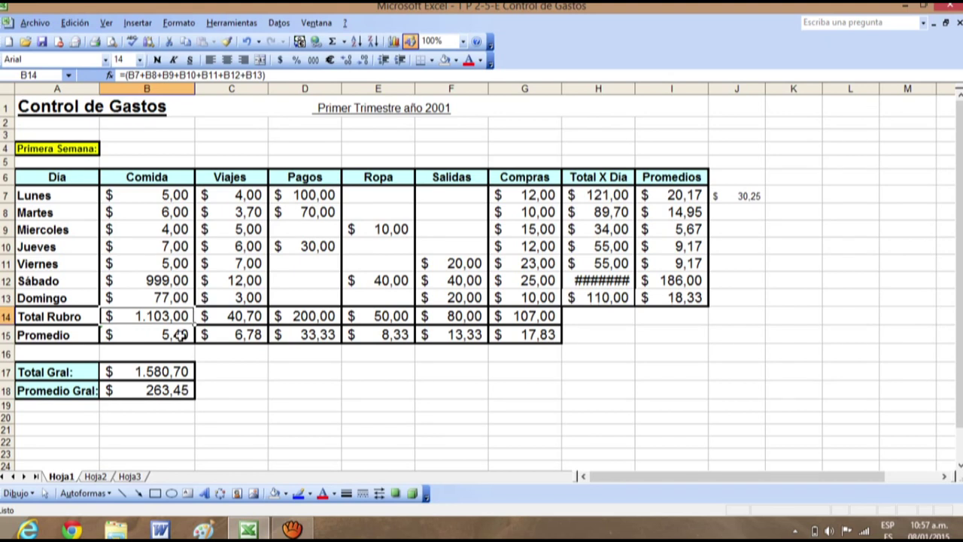
Clear the Sunday and Saturday Comida expenses in cells B13 and B12
{"action": "left_click", "coordinate": [170, 298]}
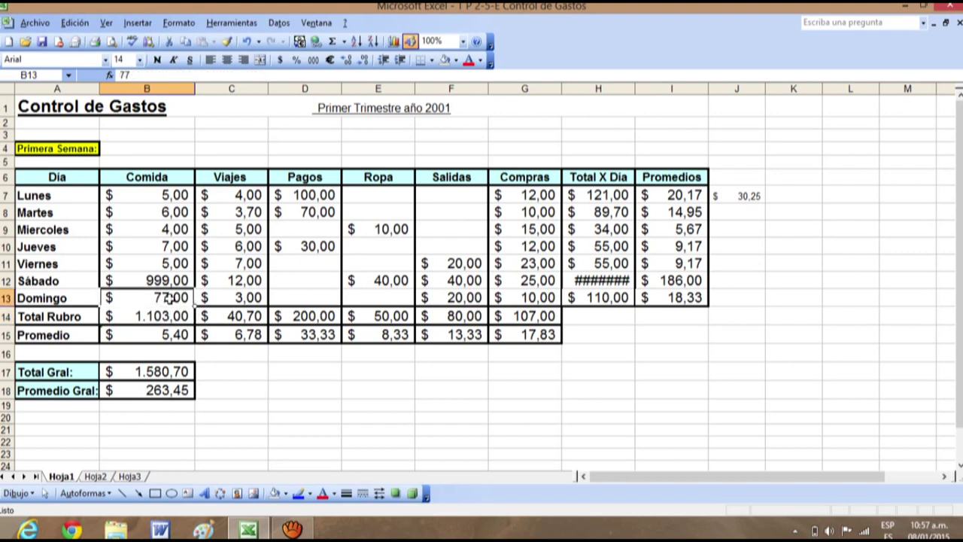
{"action": "key", "text": "BackSpace"}
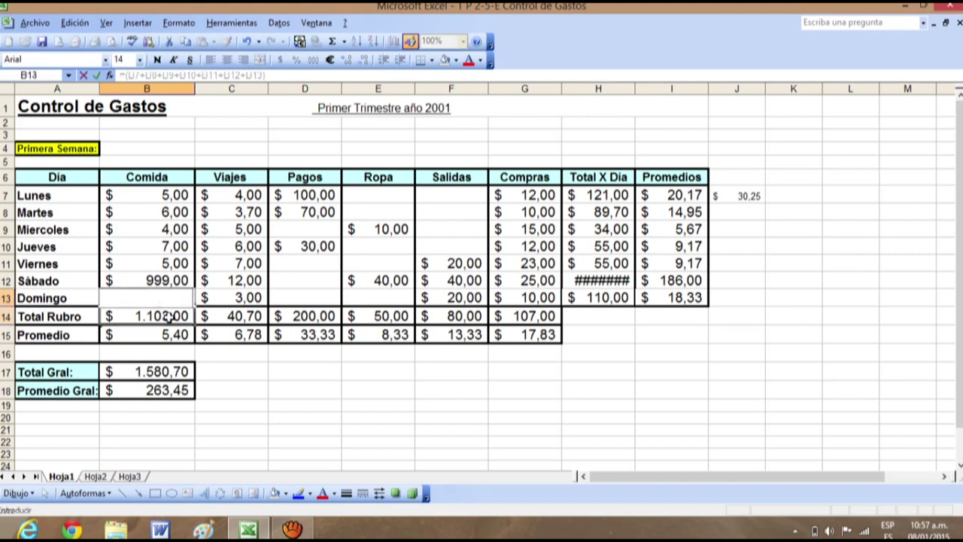
{"action": "key", "text": "Return"}
{"action": "left_click", "coordinate": [176, 301]}
{"action": "left_click", "coordinate": [179, 284]}
{"action": "key", "text": "BackSpace"}
{"action": "left_click", "coordinate": [248, 370]}
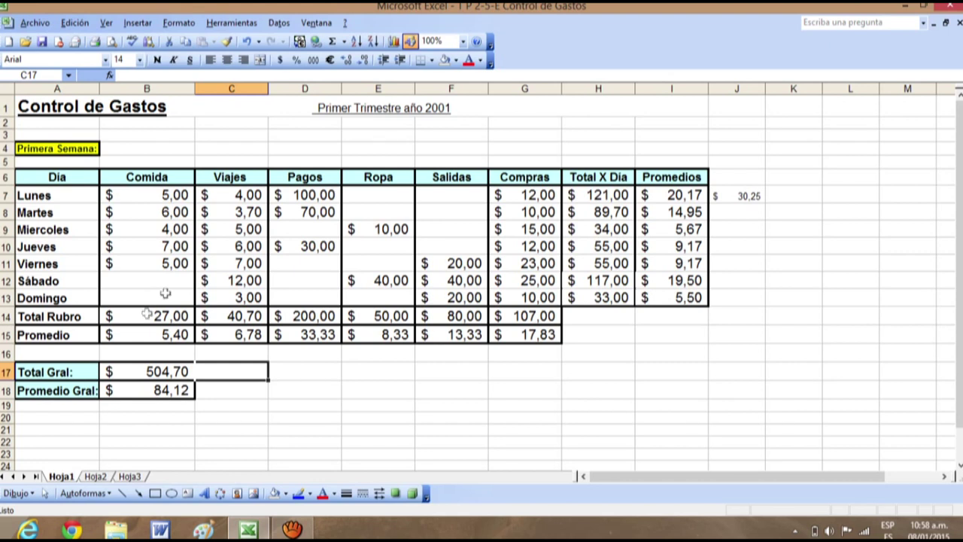
Examine the Comida column day by day, comparing the blank Saturday and Sunday cells with the Monday-to-Friday expenses in B7:B11
{"action": "left_click", "coordinate": [152, 283]}
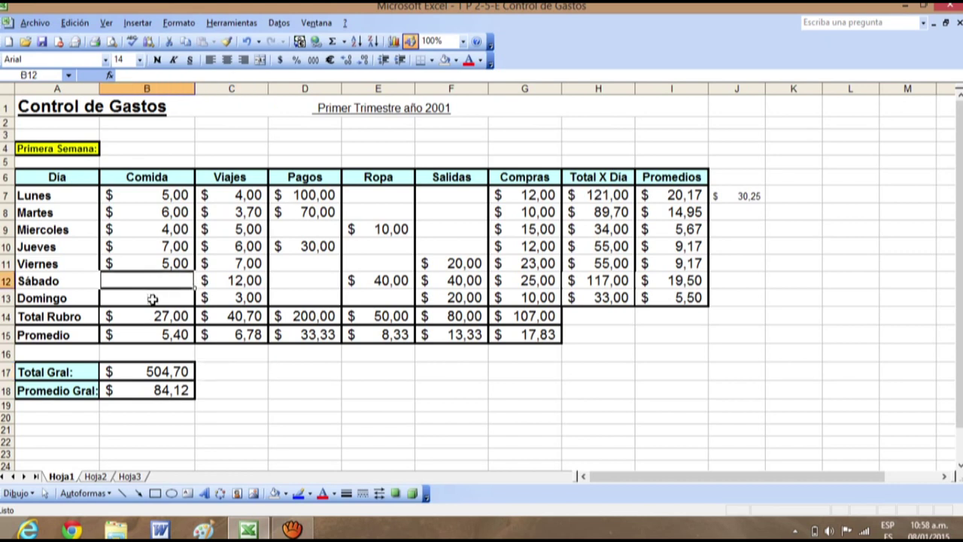
{"action": "left_click", "coordinate": [154, 299]}
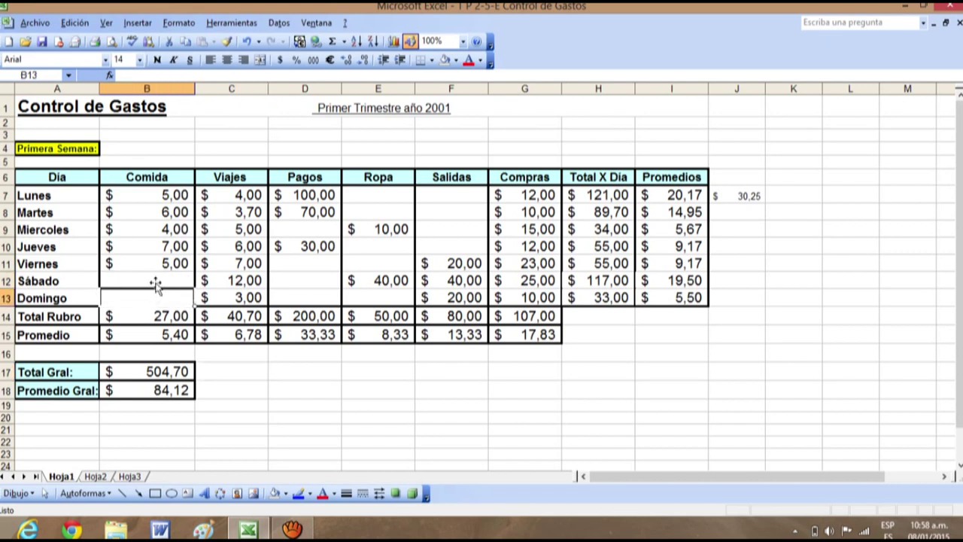
{"action": "left_click", "coordinate": [155, 281]}
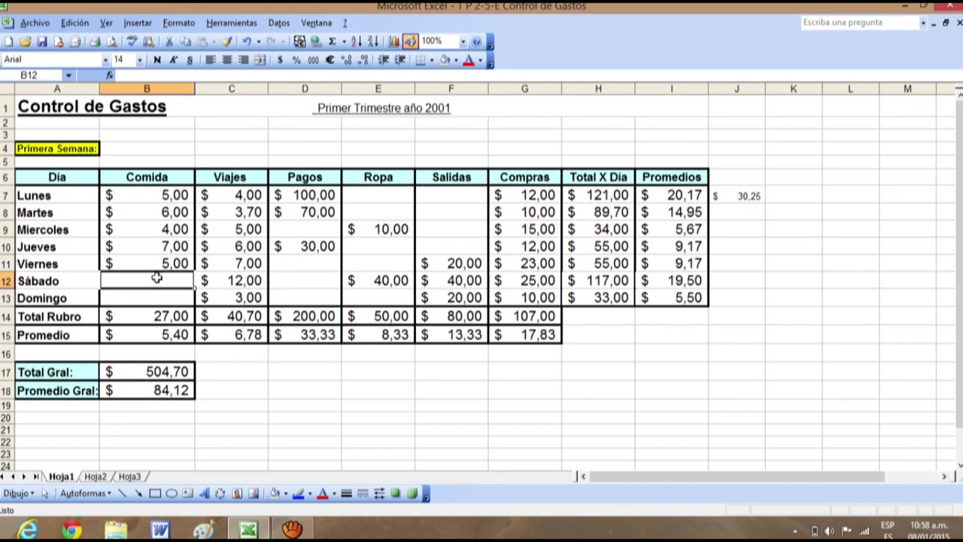
{"action": "left_click_drag", "start_coordinate": [164, 197], "coordinate": [167, 260]}
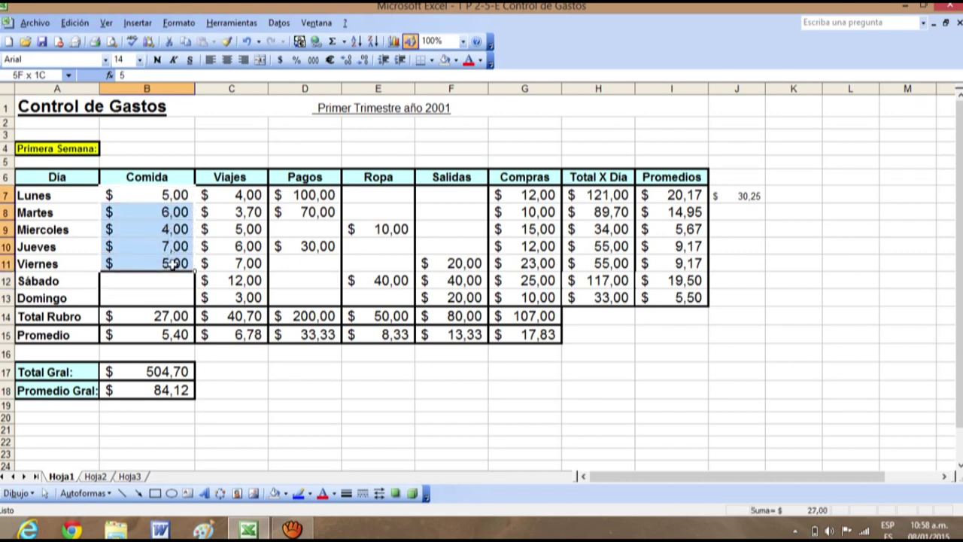
{"action": "left_click", "coordinate": [168, 291]}
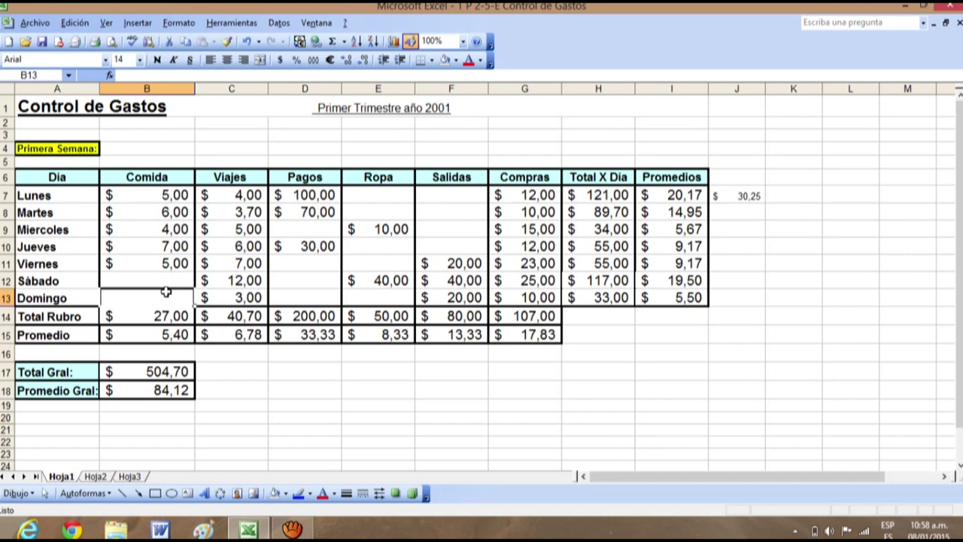
{"action": "left_click", "coordinate": [170, 277]}
{"action": "left_click", "coordinate": [172, 264]}
{"action": "left_click", "coordinate": [171, 248]}
{"action": "left_click", "coordinate": [171, 230]}
{"action": "left_click", "coordinate": [171, 212]}
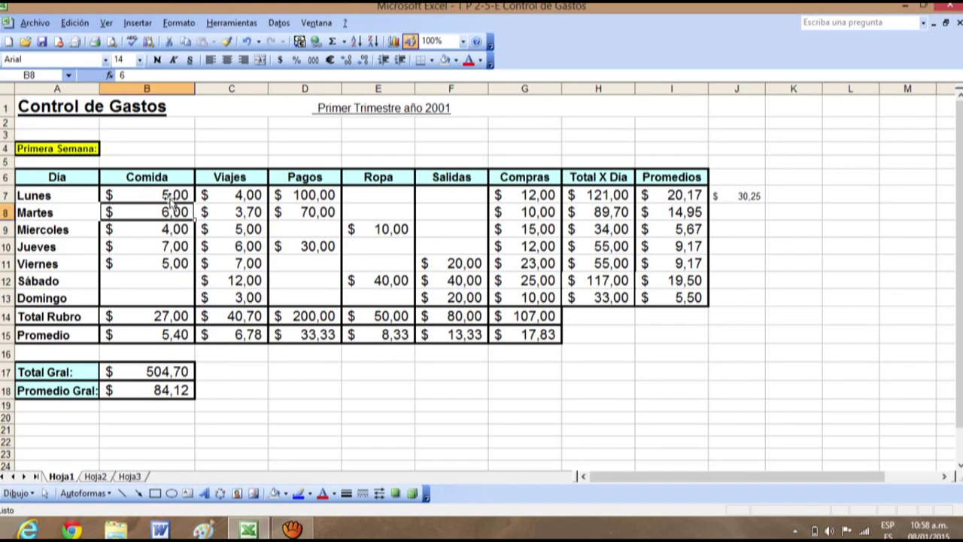
{"action": "left_click", "coordinate": [169, 195]}
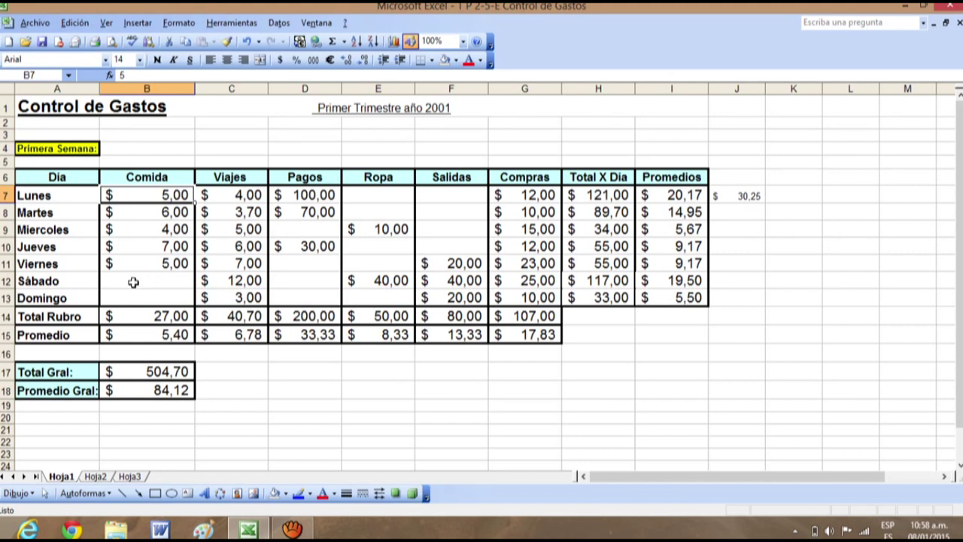
Enter 0 as the Saturday and Sunday Comida expenses in cells B12 and B13
{"action": "left_click", "coordinate": [170, 279]}
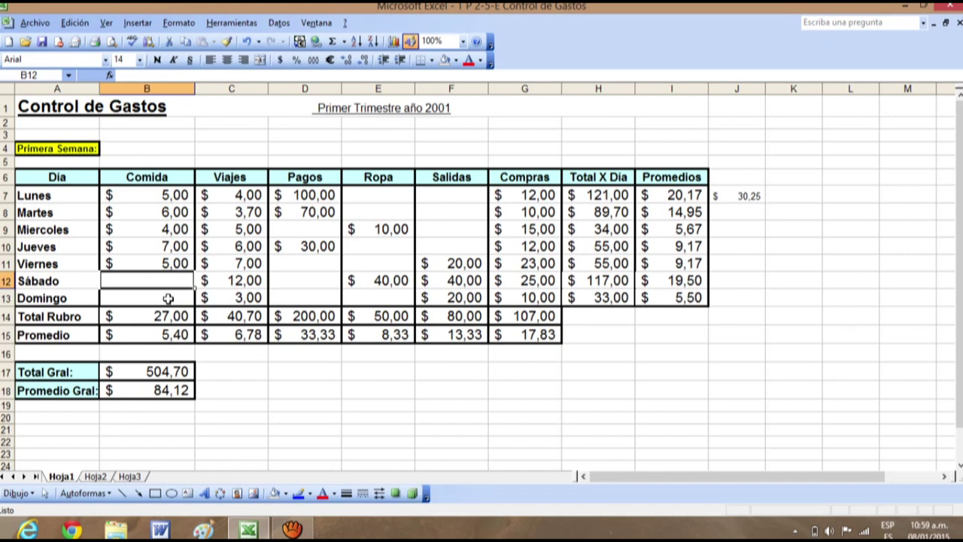
{"action": "type", "text": "0"}
{"action": "key", "text": "Return"}
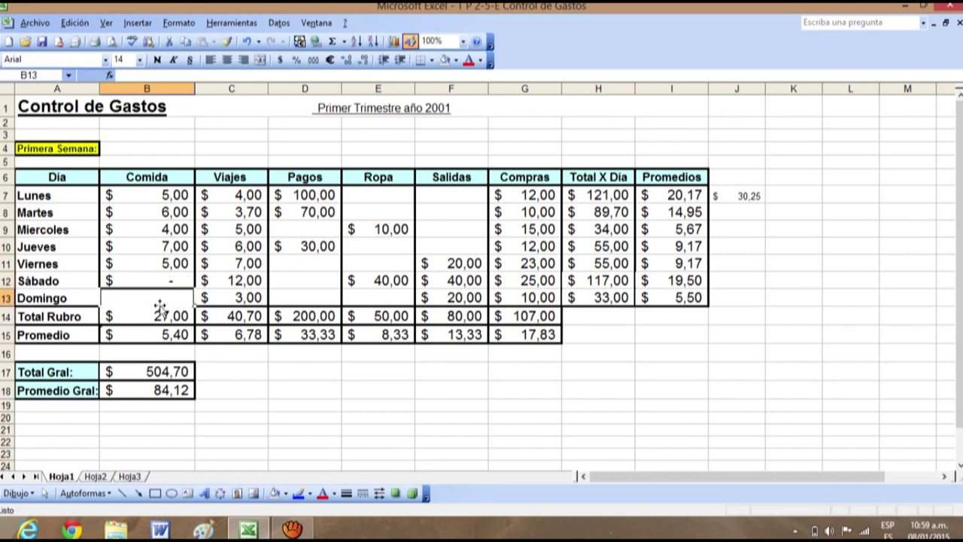
{"action": "key", "text": "Return"}
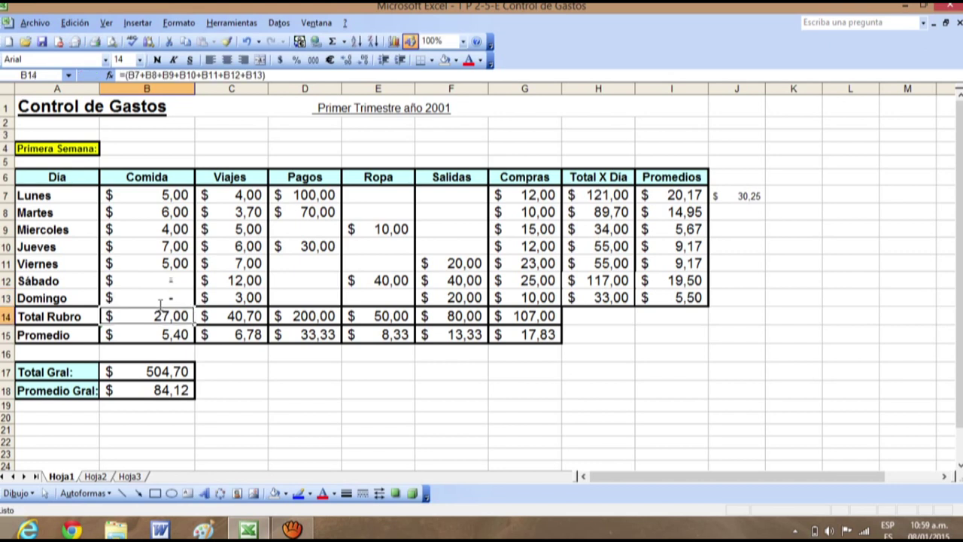
{"action": "left_click", "coordinate": [248, 389]}
{"action": "left_click", "coordinate": [168, 281]}
{"action": "left_click", "coordinate": [167, 298]}
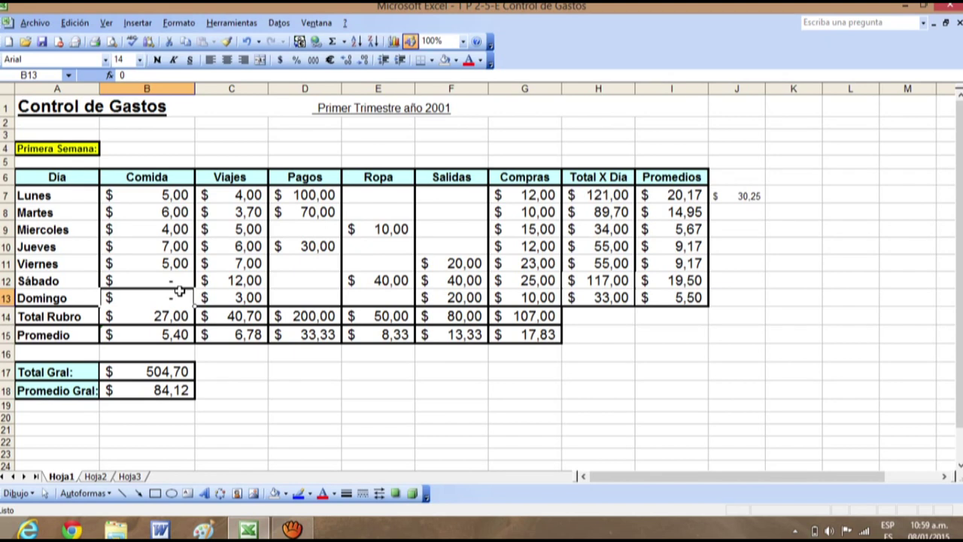
Enter 0 as Monday's Ropa expense in cell E7
{"action": "left_click", "coordinate": [316, 229]}
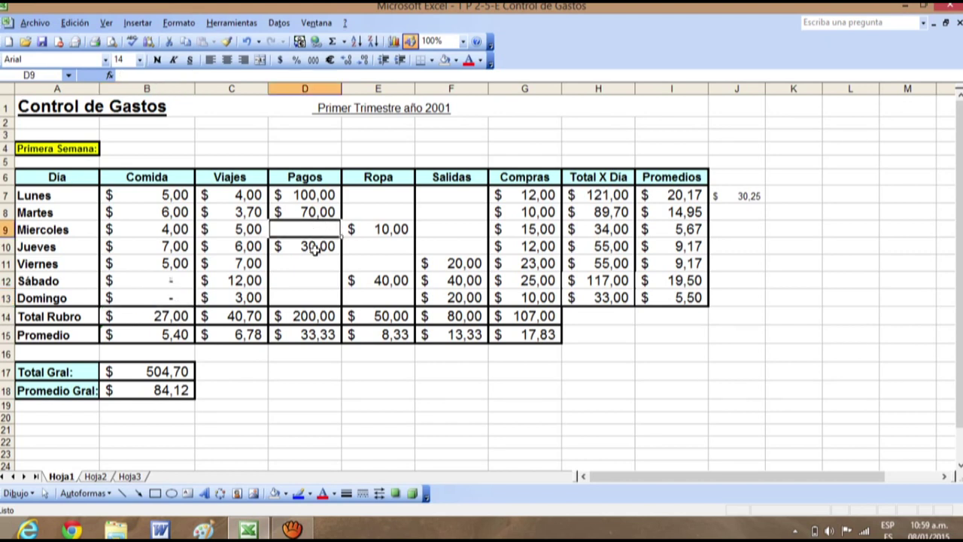
{"action": "left_click", "coordinate": [308, 248]}
{"action": "left_click", "coordinate": [311, 280]}
{"action": "left_click", "coordinate": [312, 298]}
{"action": "left_click", "coordinate": [369, 193]}
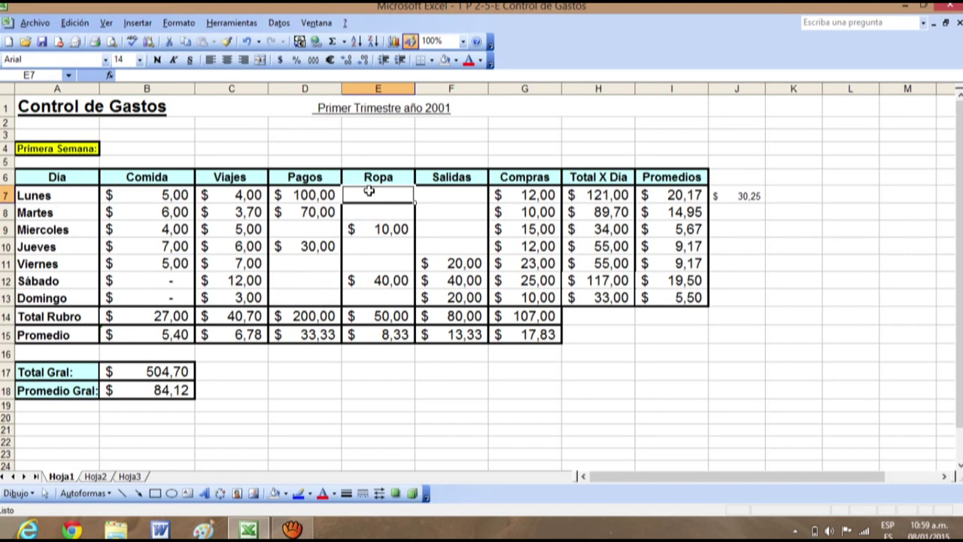
{"action": "type", "text": "0"}
{"action": "key", "text": "Return"}
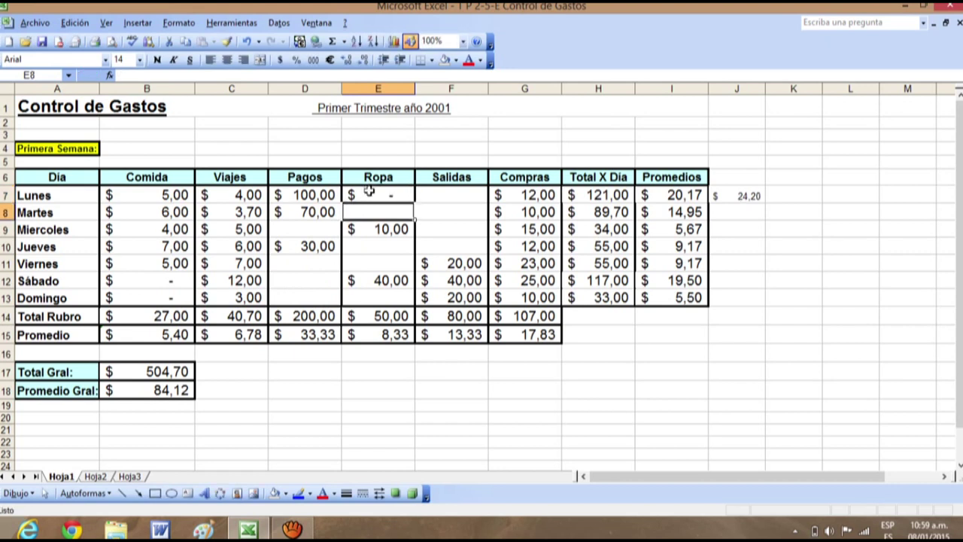
Fill the blank Pagos cells for Wednesday, Friday, Saturday and Sunday (D9, D11, D12 and D13) with 0
{"action": "left_click", "coordinate": [327, 229]}
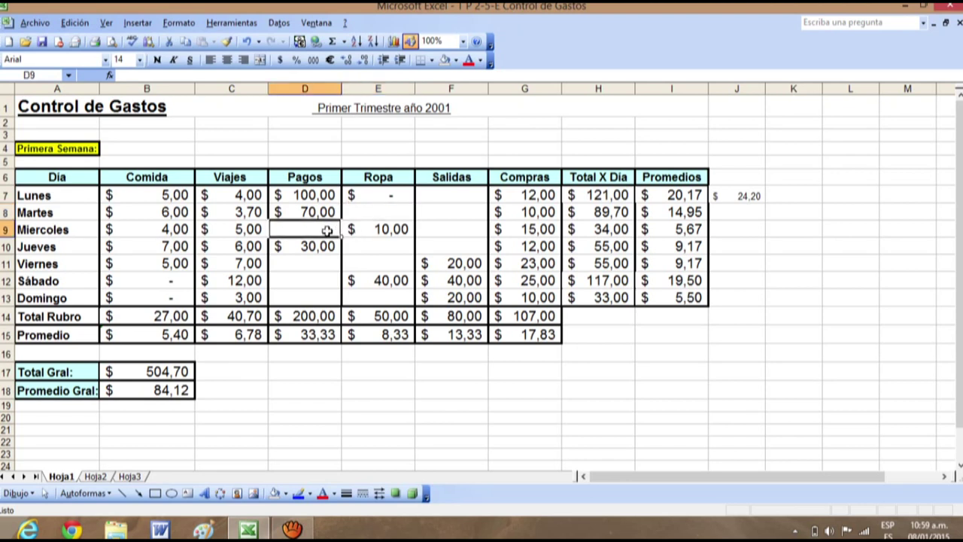
{"action": "type", "text": "0"}
{"action": "key", "text": "Return"}
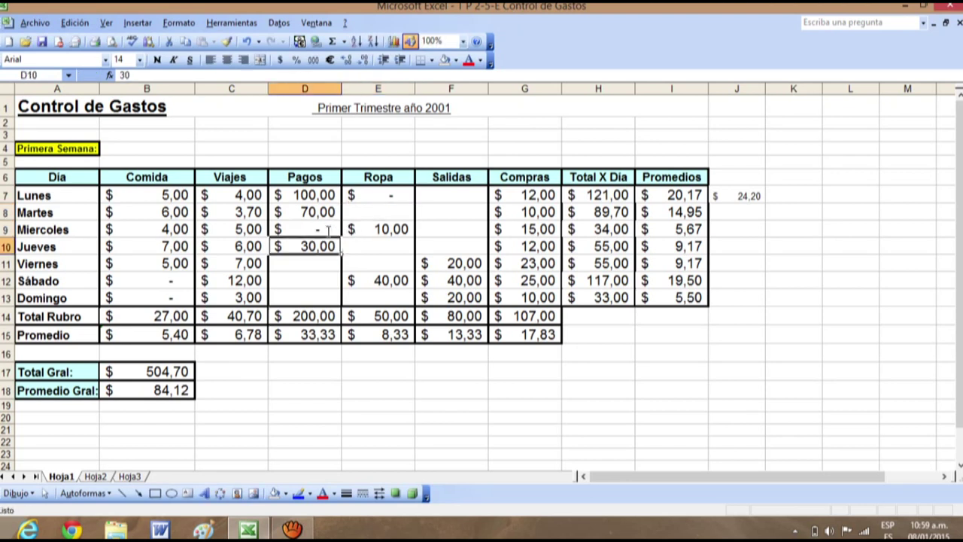
{"action": "left_click", "coordinate": [328, 265]}
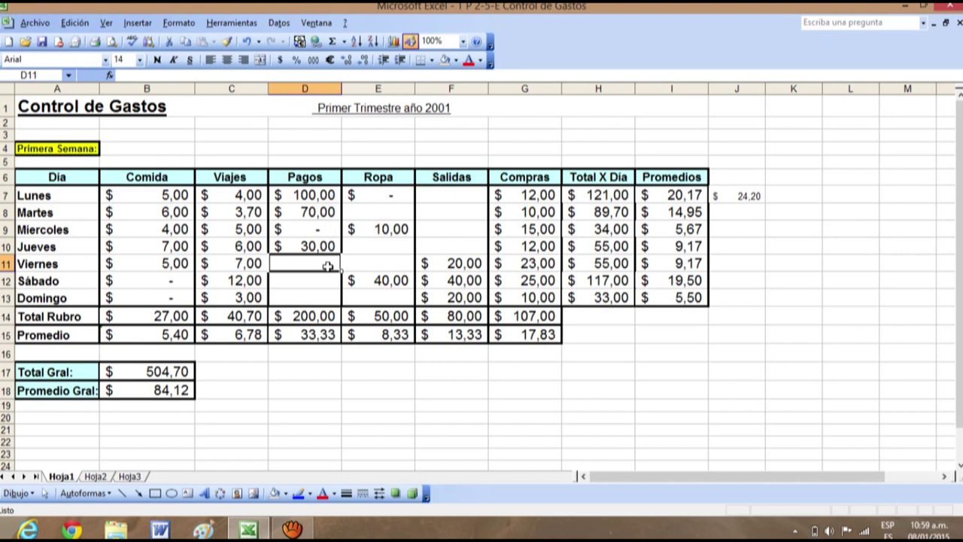
{"action": "type", "text": "0"}
{"action": "key", "text": "Return"}
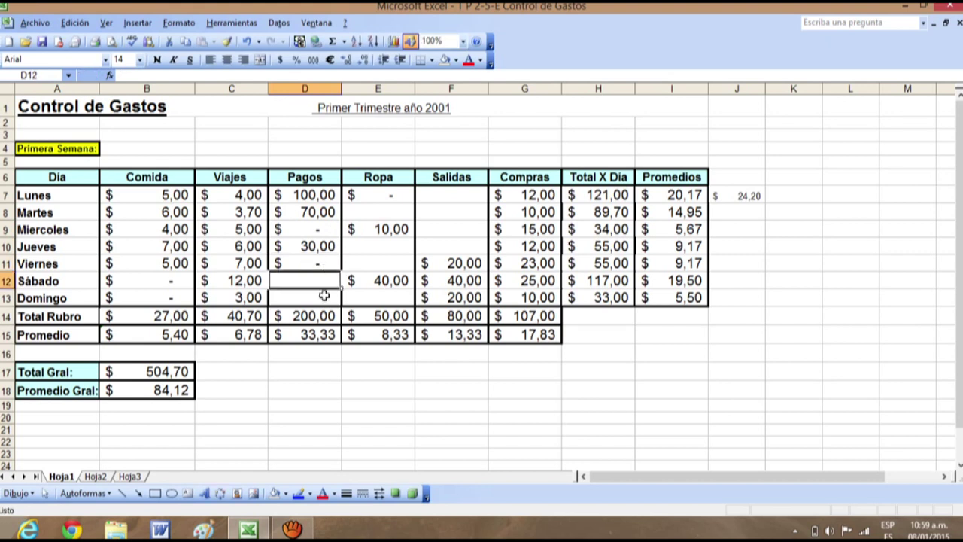
{"action": "left_click", "coordinate": [320, 299]}
{"action": "type", "text": "0"}
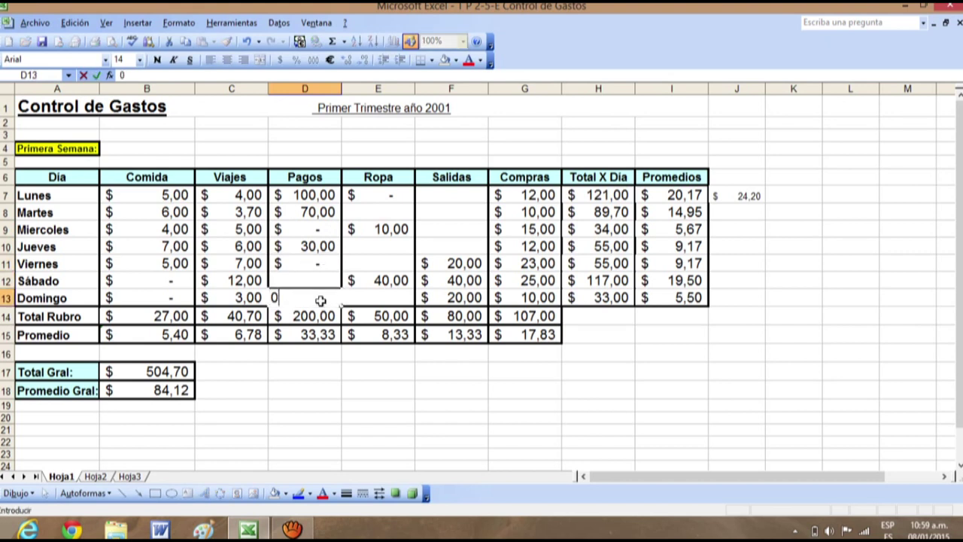
{"action": "key", "text": "Return"}
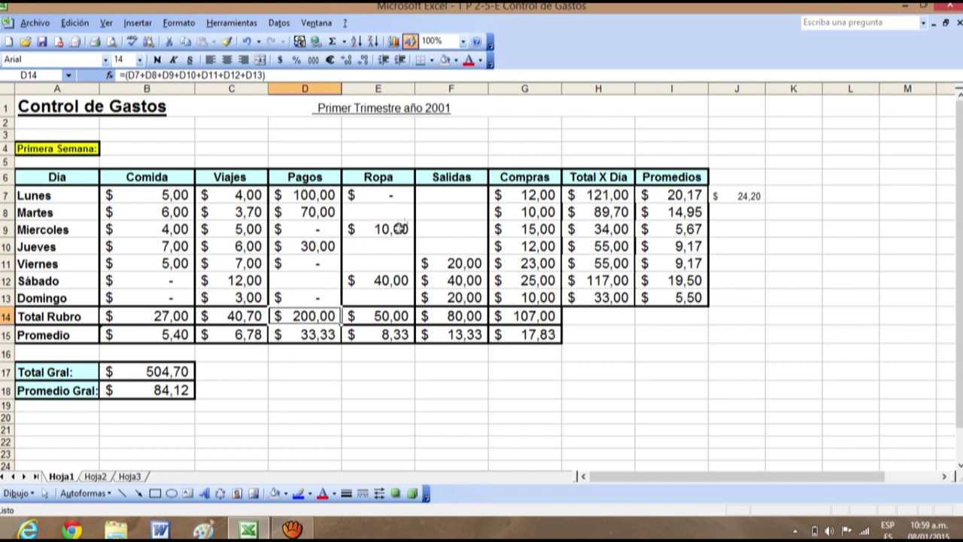
{"action": "left_click", "coordinate": [316, 279]}
{"action": "type", "text": "0"}
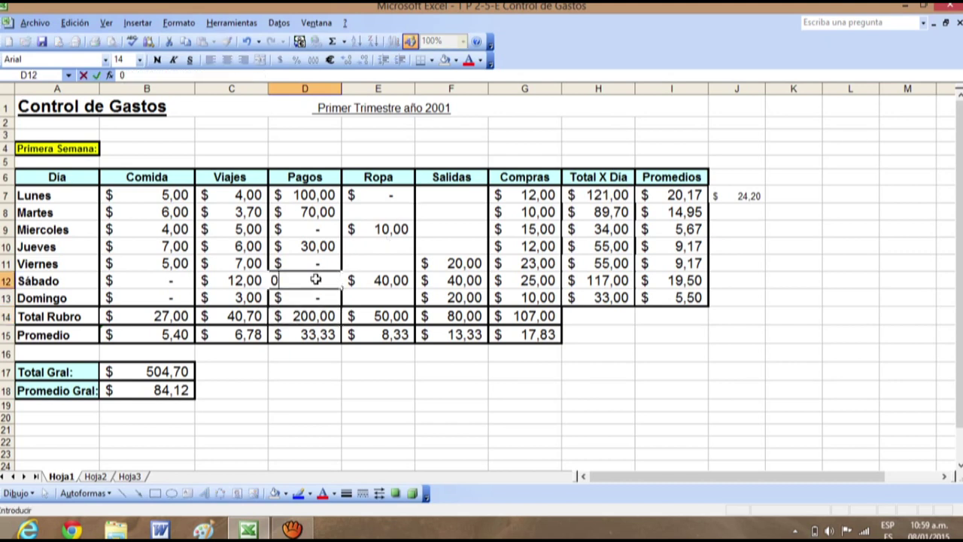
{"action": "key", "text": "Return"}
Enter 0 as the Tuesday, Thursday and Friday Ropa expenses in cells E8, E10 and E11
{"action": "left_click", "coordinate": [389, 210]}
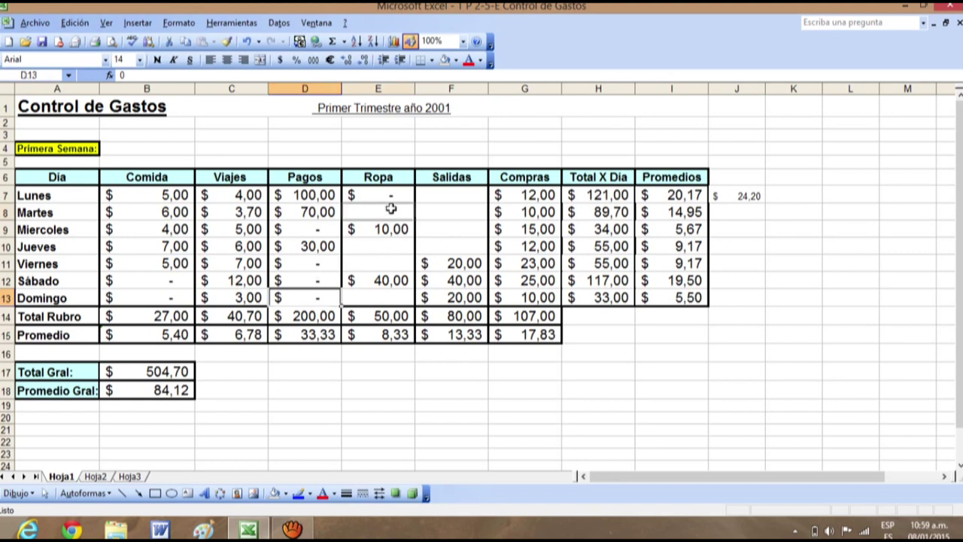
{"action": "type", "text": "0"}
{"action": "key", "text": "Return"}
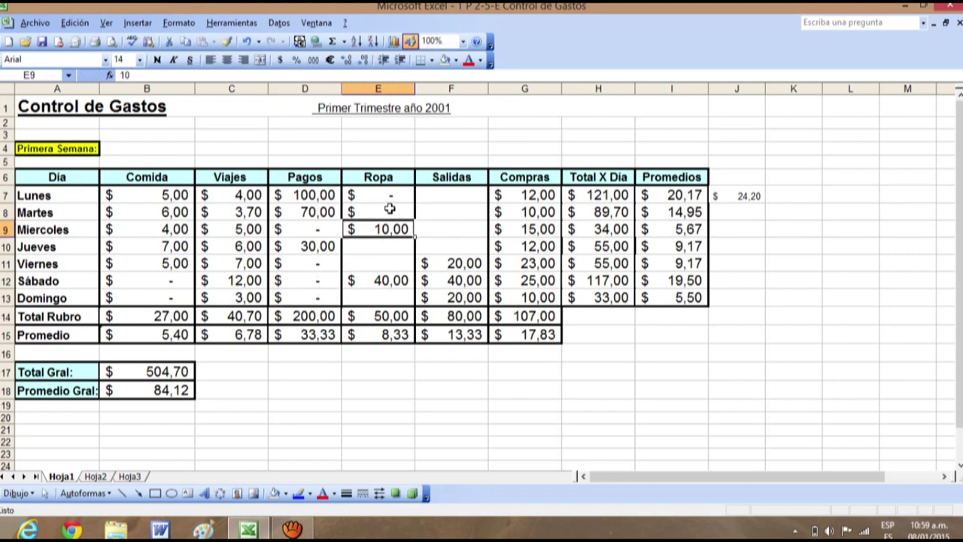
{"action": "left_click", "coordinate": [386, 258]}
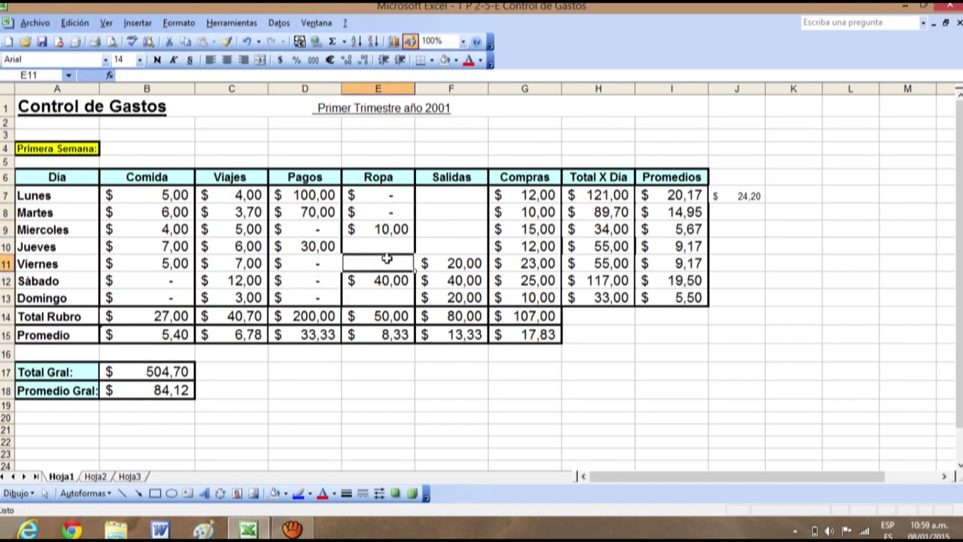
{"action": "type", "text": "0"}
{"action": "key", "text": "Return"}
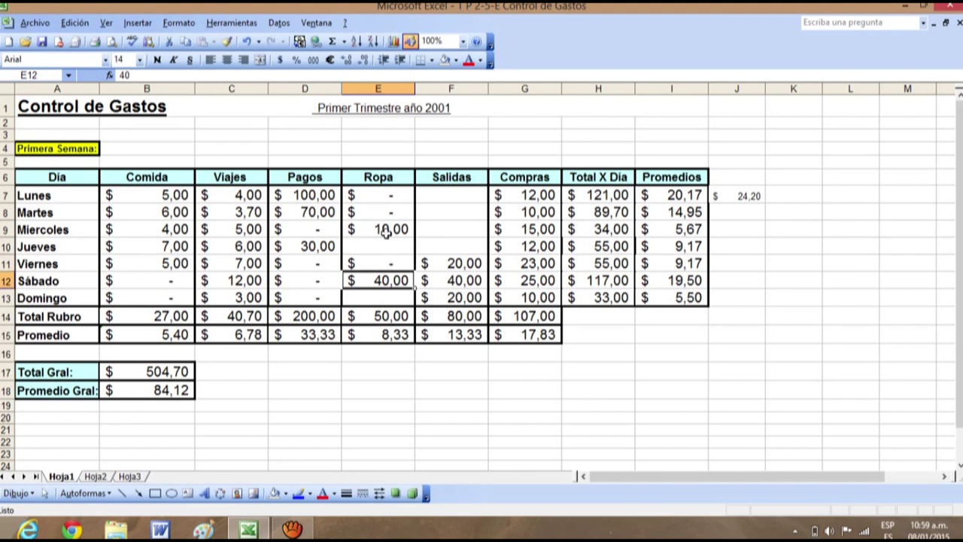
{"action": "left_click", "coordinate": [384, 245]}
{"action": "type", "text": "0"}
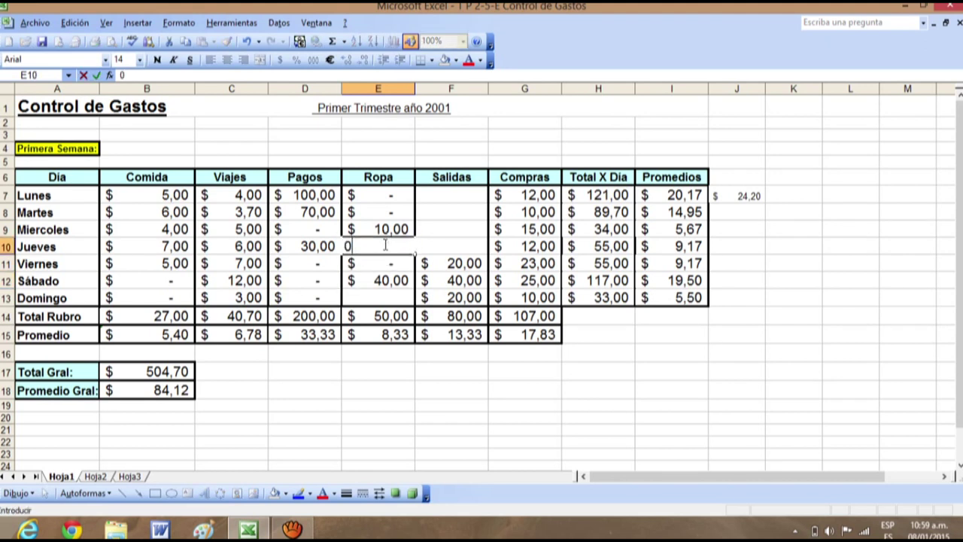
{"action": "key", "text": "Return"}
Enter 0 as the Monday, Tuesday, Wednesday and Thursday Salidas expenses in cells F7 through F10
{"action": "left_click", "coordinate": [455, 197]}
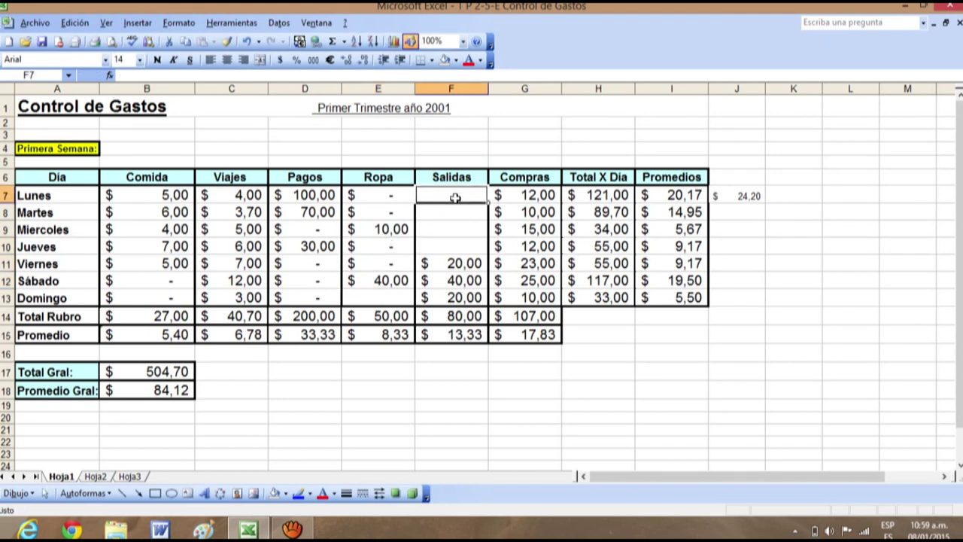
{"action": "type", "text": "0"}
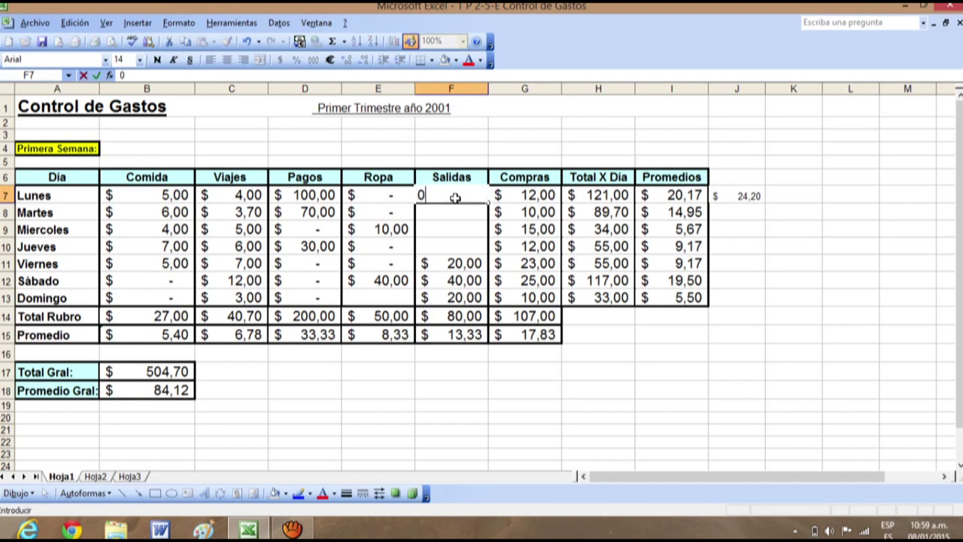
{"action": "key", "text": "Return"}
{"action": "type", "text": "0"}
{"action": "key", "text": "Return"}
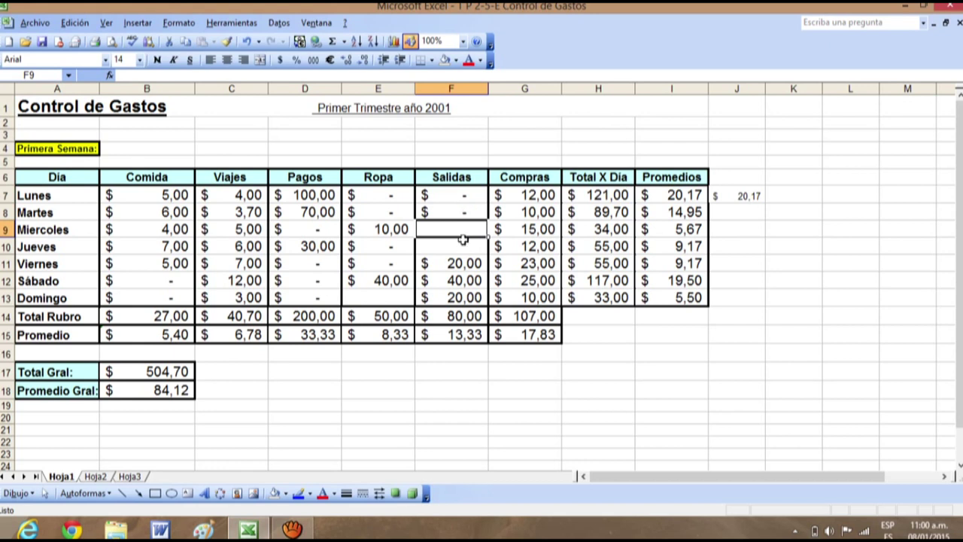
{"action": "type", "text": "0"}
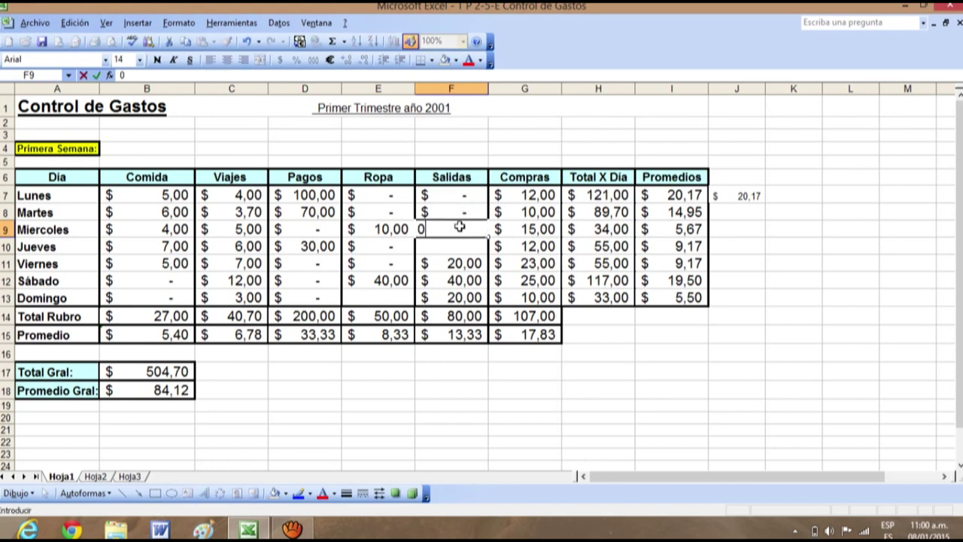
{"action": "key", "text": "Return"}
{"action": "type", "text": "0"}
{"action": "key", "text": "Return"}
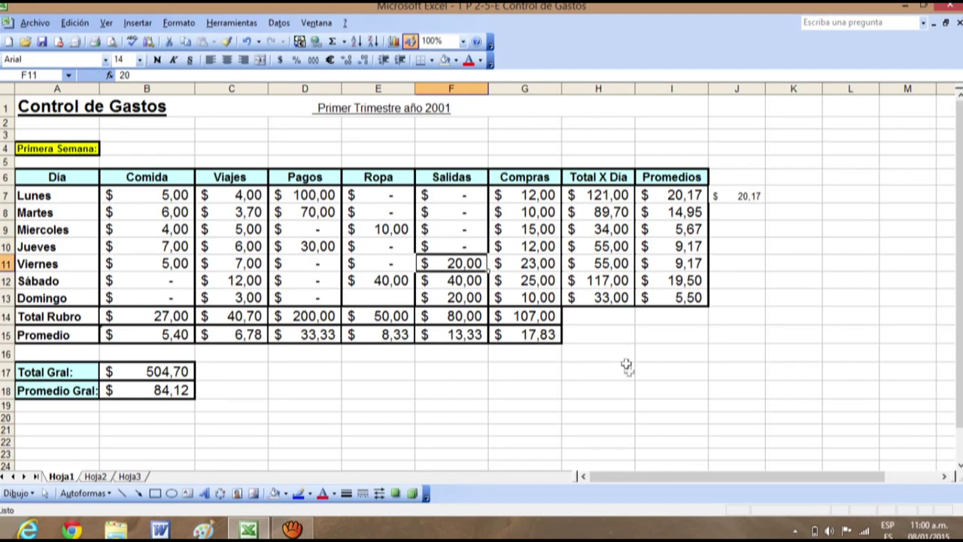
Clear the test PROMEDIO formula from cell J7, beside Monday's average
{"action": "left_click", "coordinate": [746, 196]}
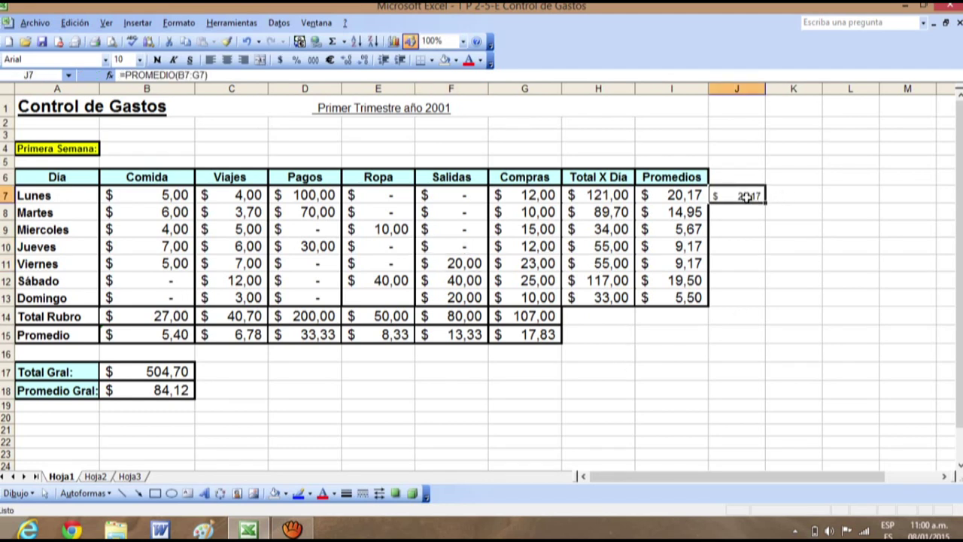
{"action": "right_click", "coordinate": [747, 197]}
{"action": "left_click", "coordinate": [790, 308]}
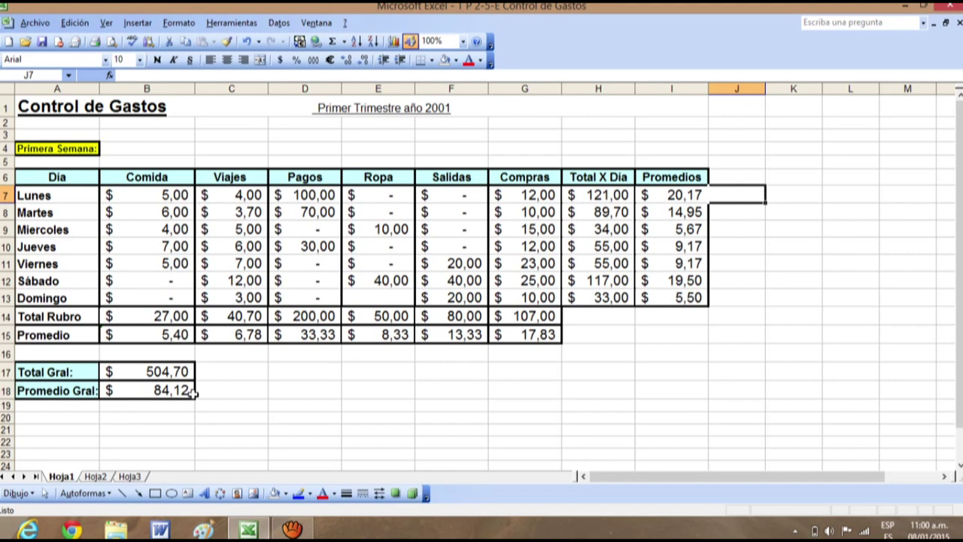
Examine the formulas behind Total Gral in B17 and Promedio Gral in B18
{"action": "left_click", "coordinate": [134, 371]}
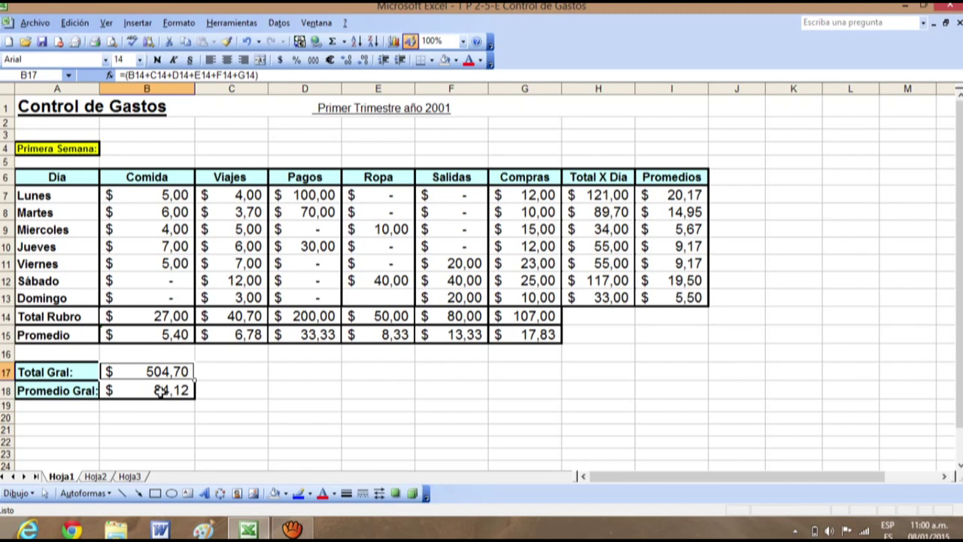
{"action": "left_click", "coordinate": [156, 389]}
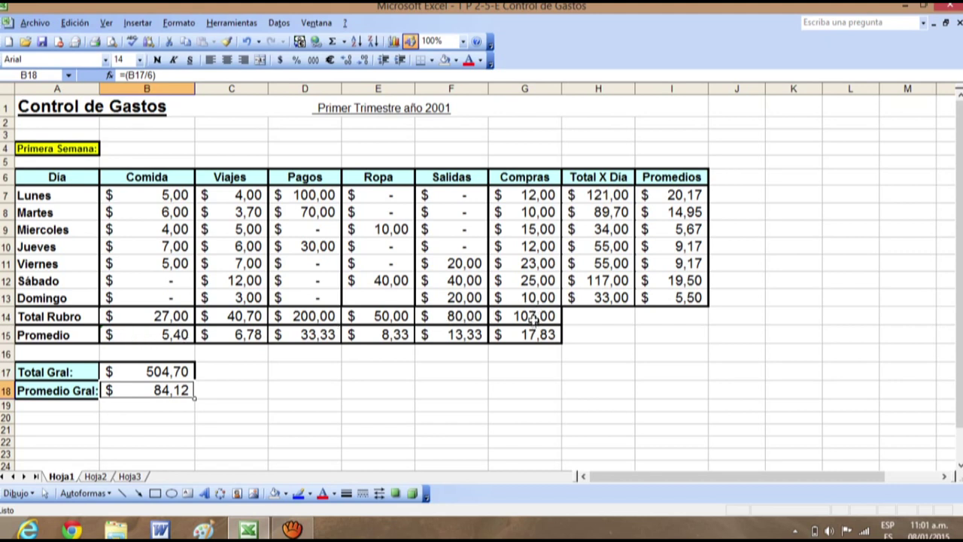
{"action": "left_click", "coordinate": [231, 395]}
{"action": "left_click", "coordinate": [116, 391]}
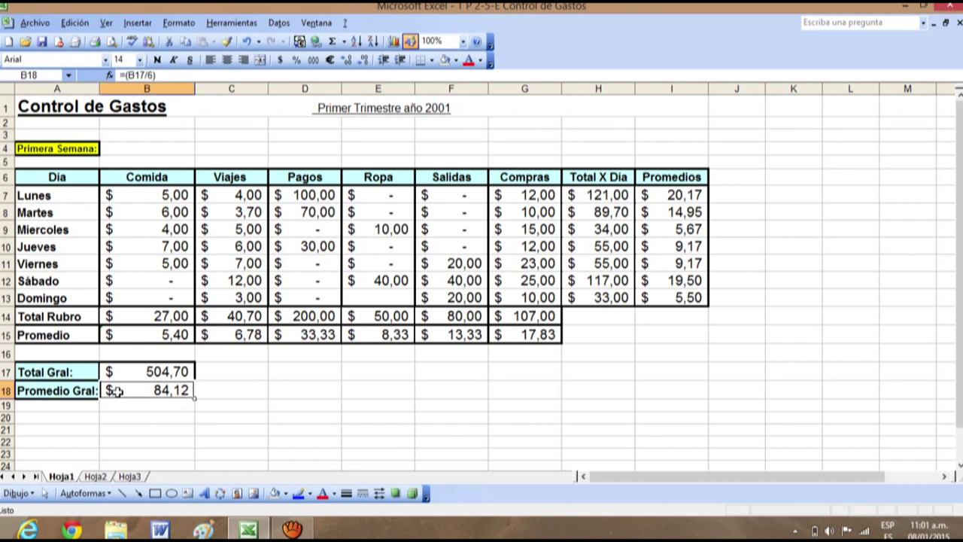